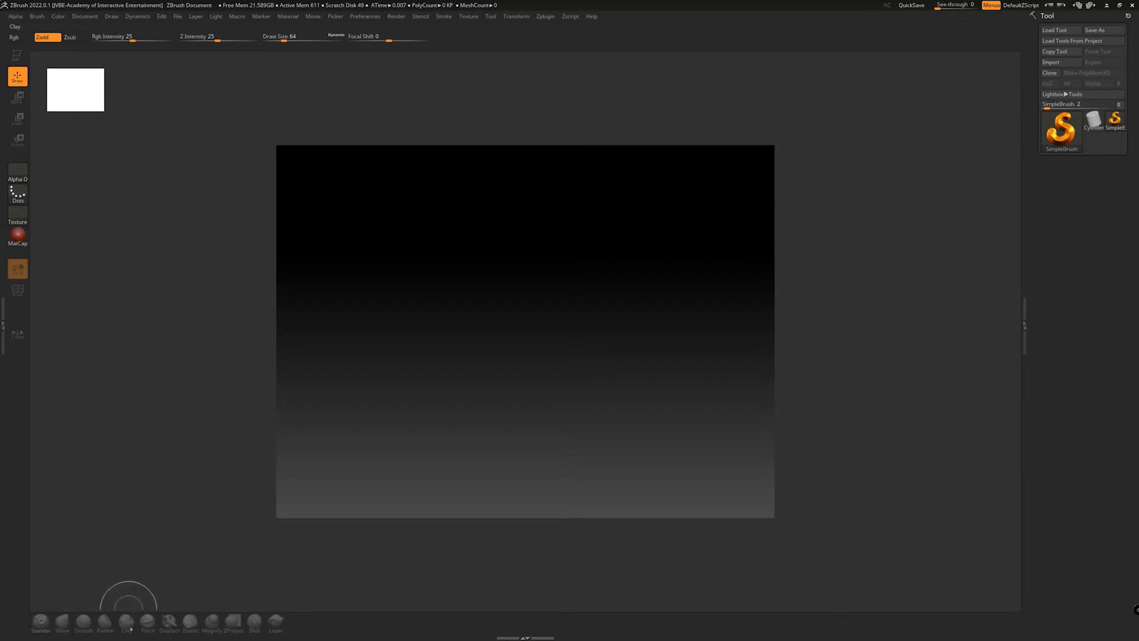
Step: Draw a Sphere3D on the canvas and convert it to a PolyMesh3D
{"action": "left_click", "coordinate": [1061, 129]}
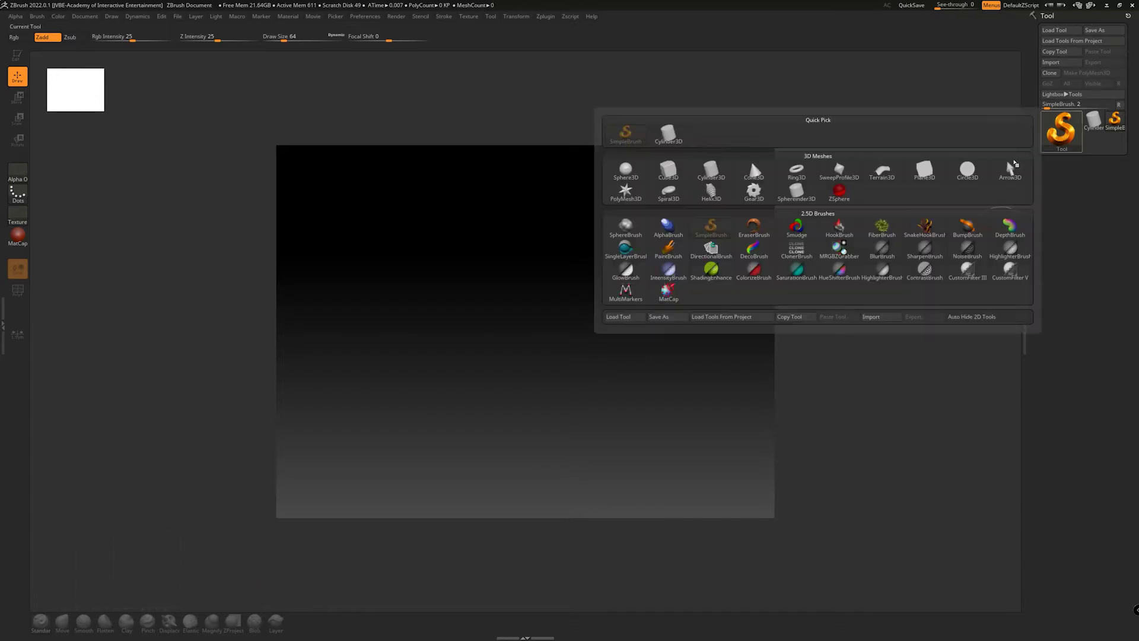
{"action": "left_click", "coordinate": [630, 170]}
{"action": "mouse_move", "coordinate": [512, 346]}
{"action": "left_mouse_down"}
{"action": "mouse_move", "coordinate": [483, 475]}
{"action": "mouse_move", "coordinate": [502, 510]}
{"action": "left_mouse_up"}
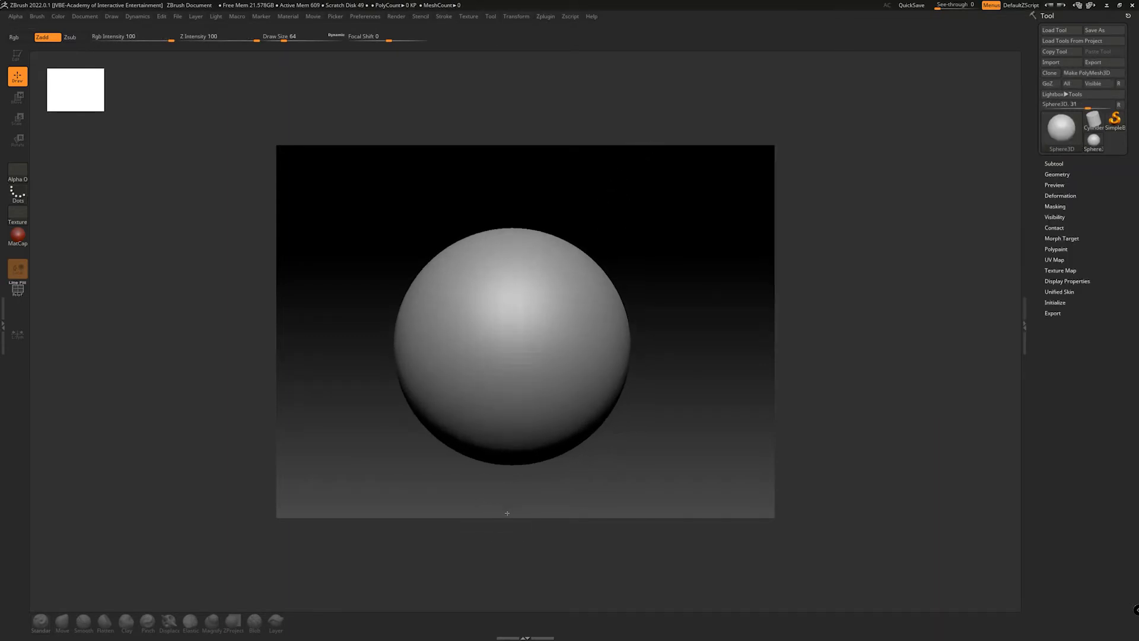
{"action": "key", "text": "t"}
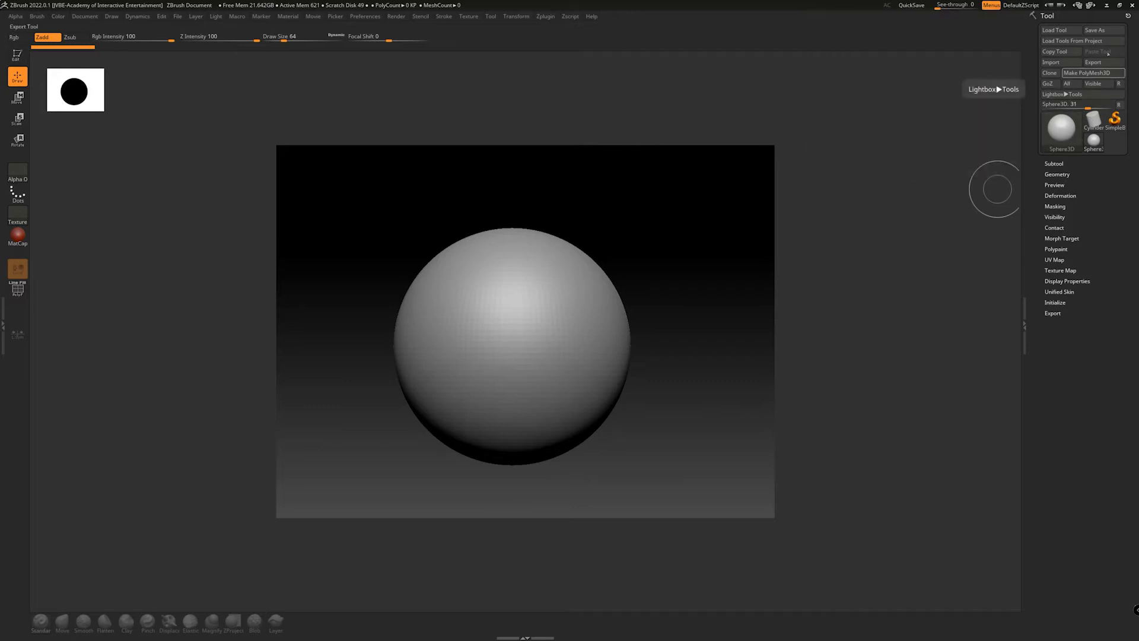
{"action": "left_click", "coordinate": [1093, 73]}
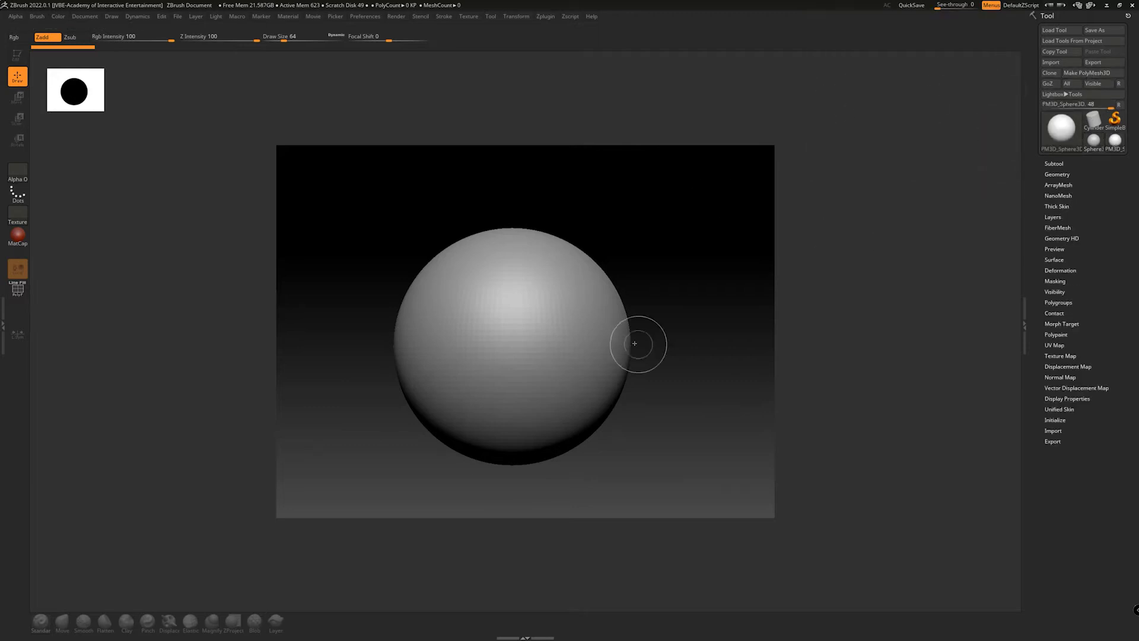
Step: Clear the canvas, draw the polymesh sphere in its centre and enable edit mode
{"action": "key", "text": "ctrl+n"}
{"action": "left_click_drag", "start_coordinate": [521, 330], "coordinate": [519, 461]}
{"action": "key", "text": "t"}
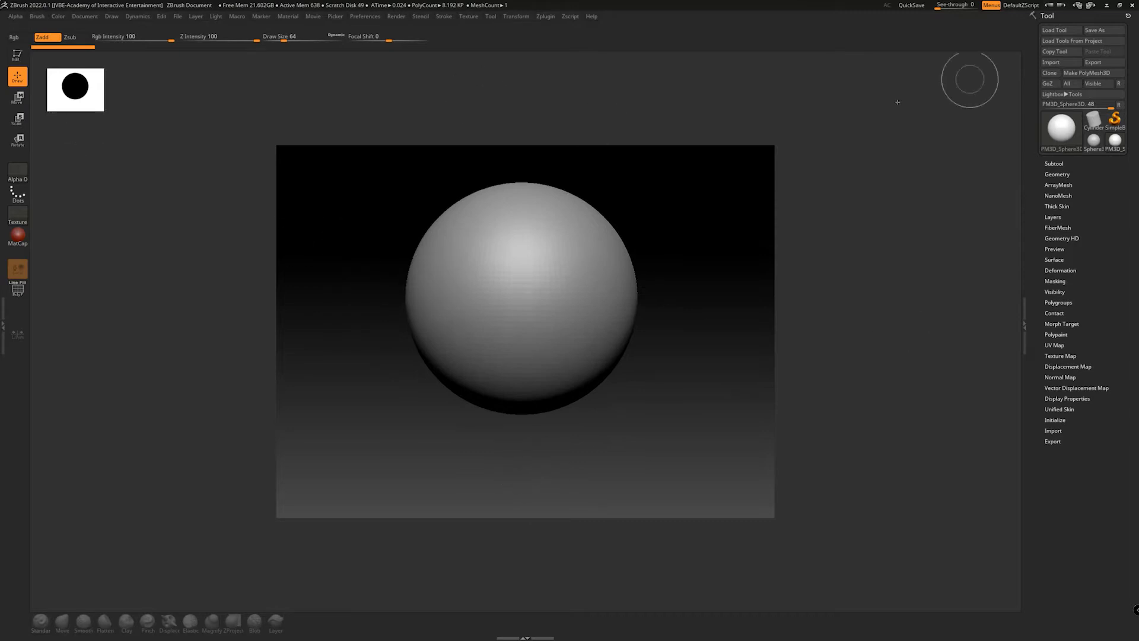
{"action": "key", "text": "t"}
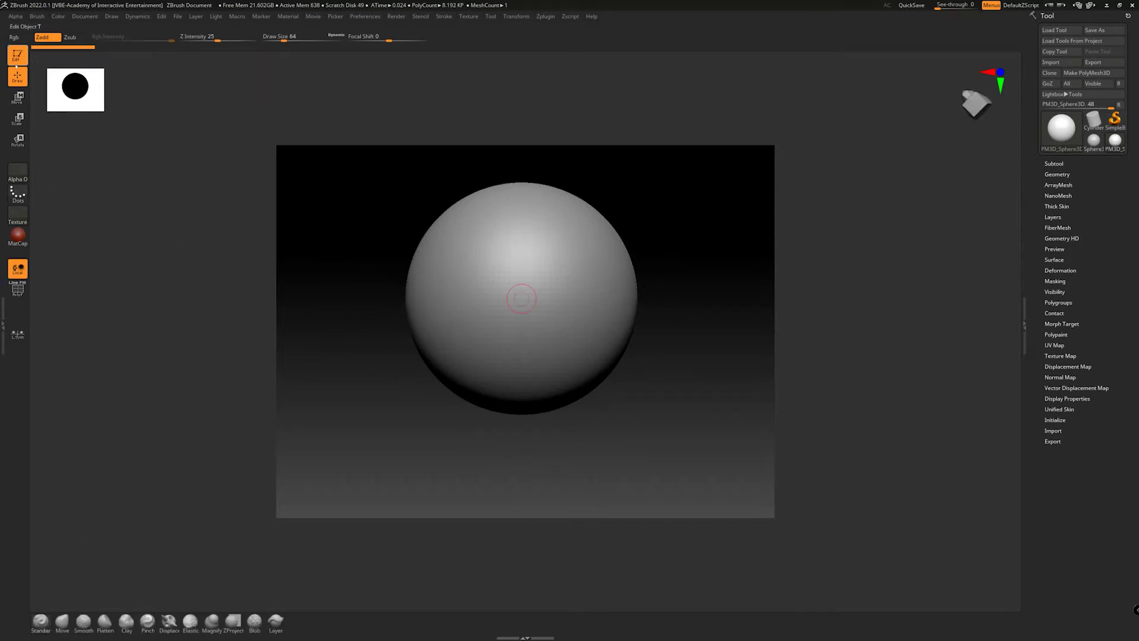
Step: Replace the Clay brush among the quick-access brushes with ClayBuildup
{"action": "left_click", "coordinate": [127, 622]}
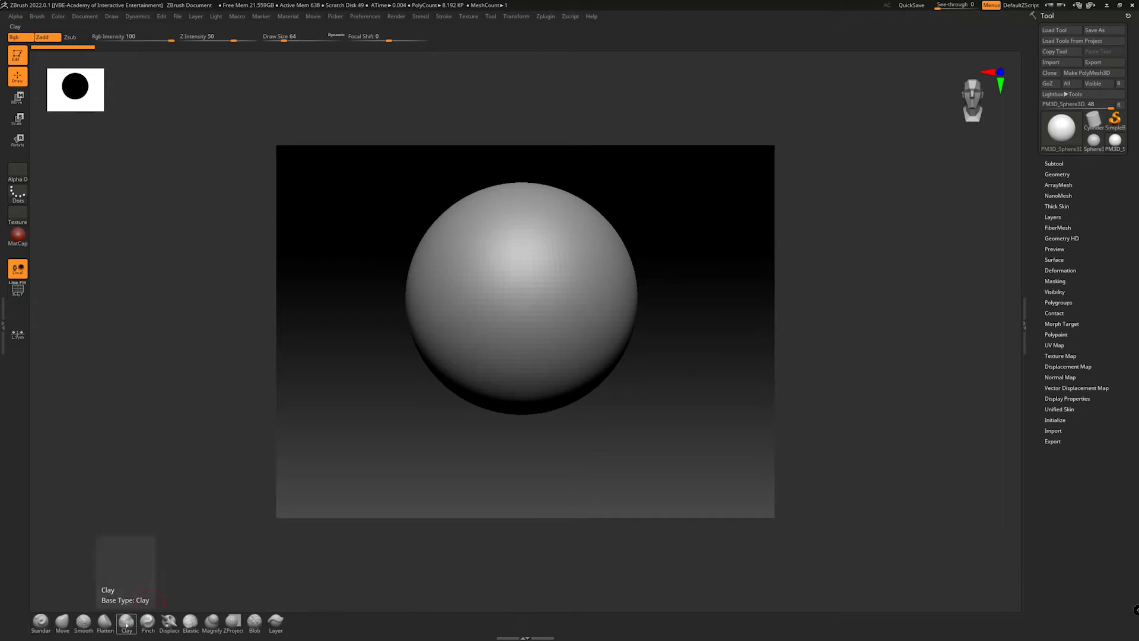
{"action": "left_click", "coordinate": [126, 621]}
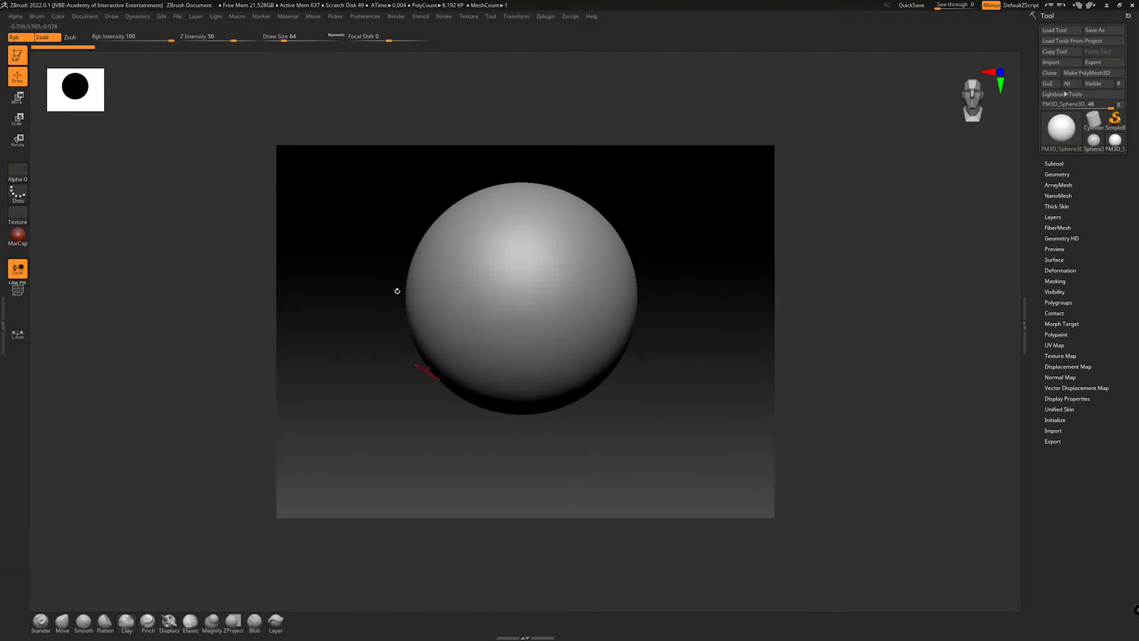
{"action": "left_click", "coordinate": [126, 620]}
{"action": "key", "text": "c"}
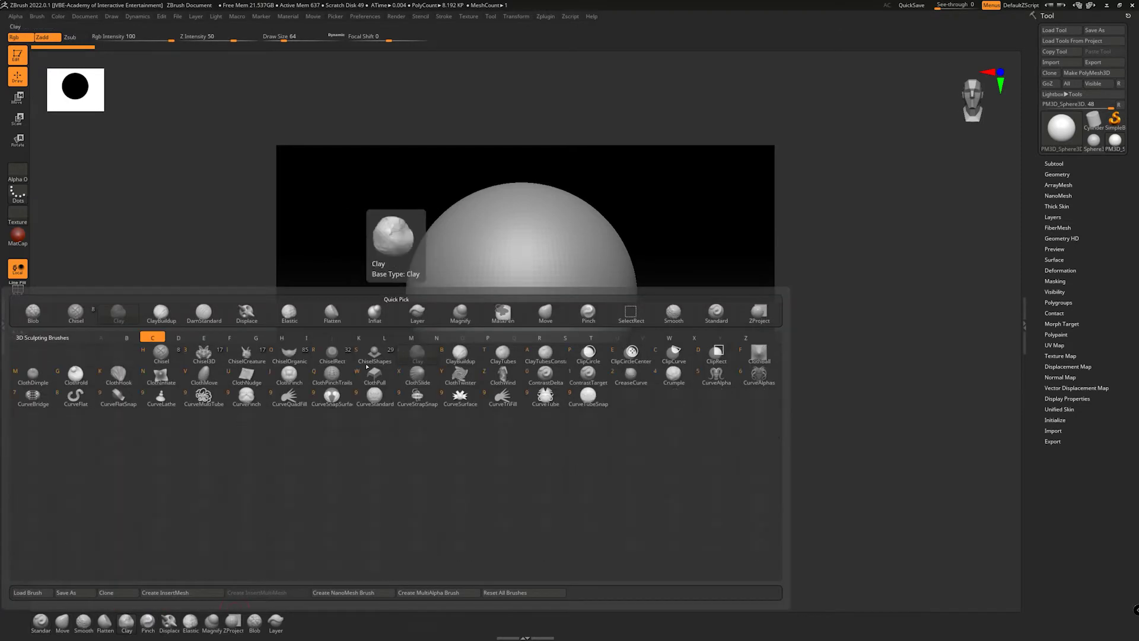
{"action": "left_click", "coordinate": [457, 357]}
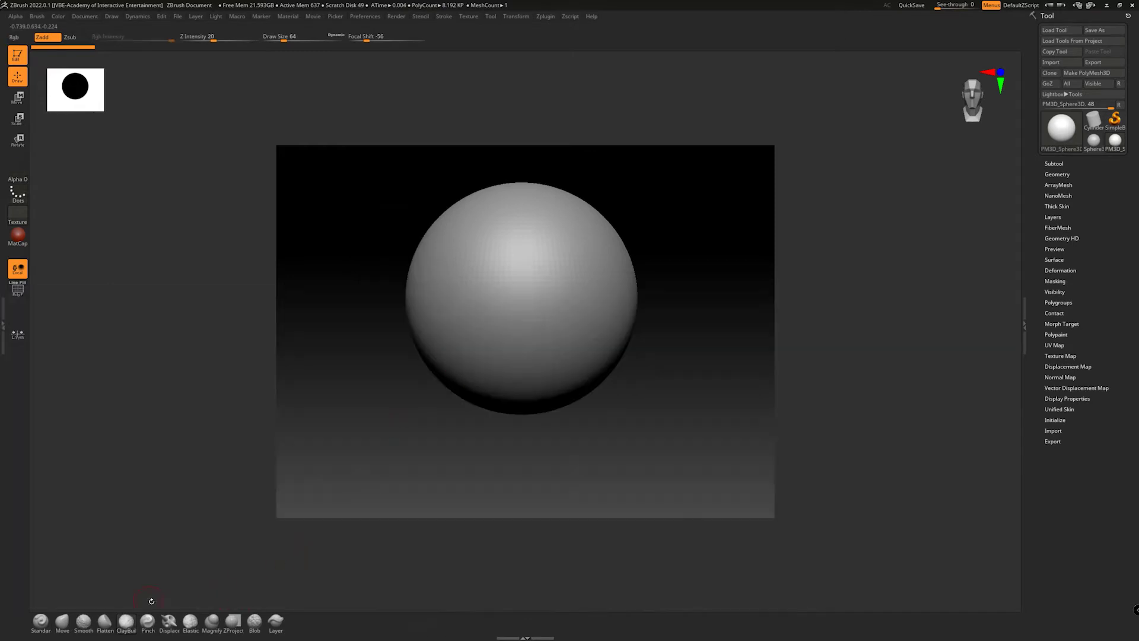
Step: Replace the Displace brush among the quick-access brushes with the Chisel brush
{"action": "left_click", "coordinate": [169, 621]}
{"action": "left_click", "coordinate": [169, 621]}
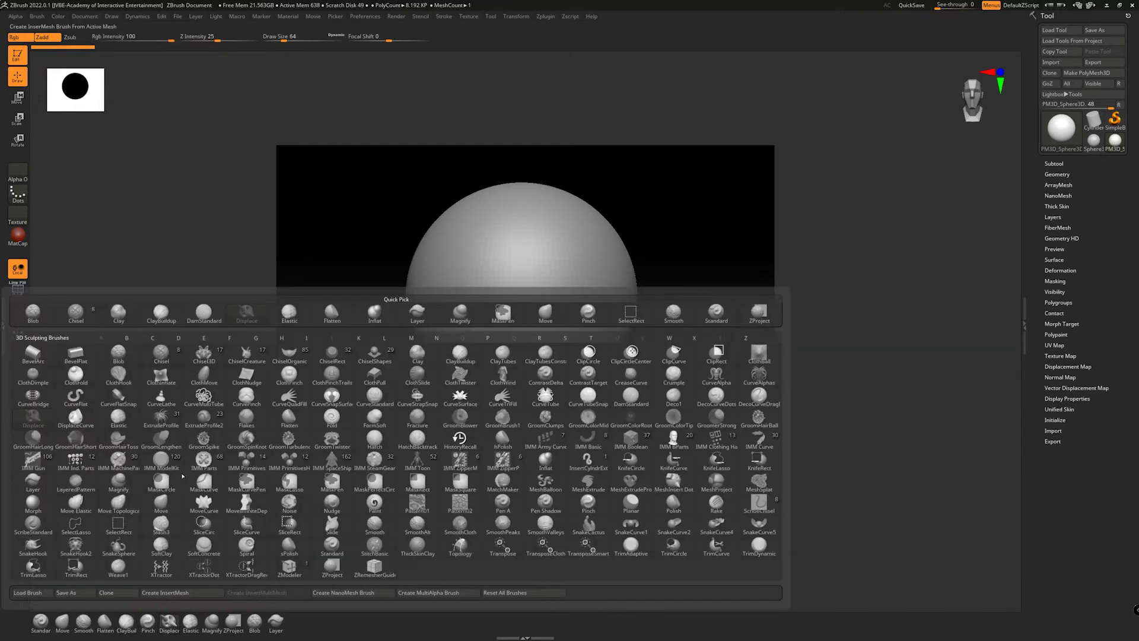
{"action": "left_click", "coordinate": [166, 355]}
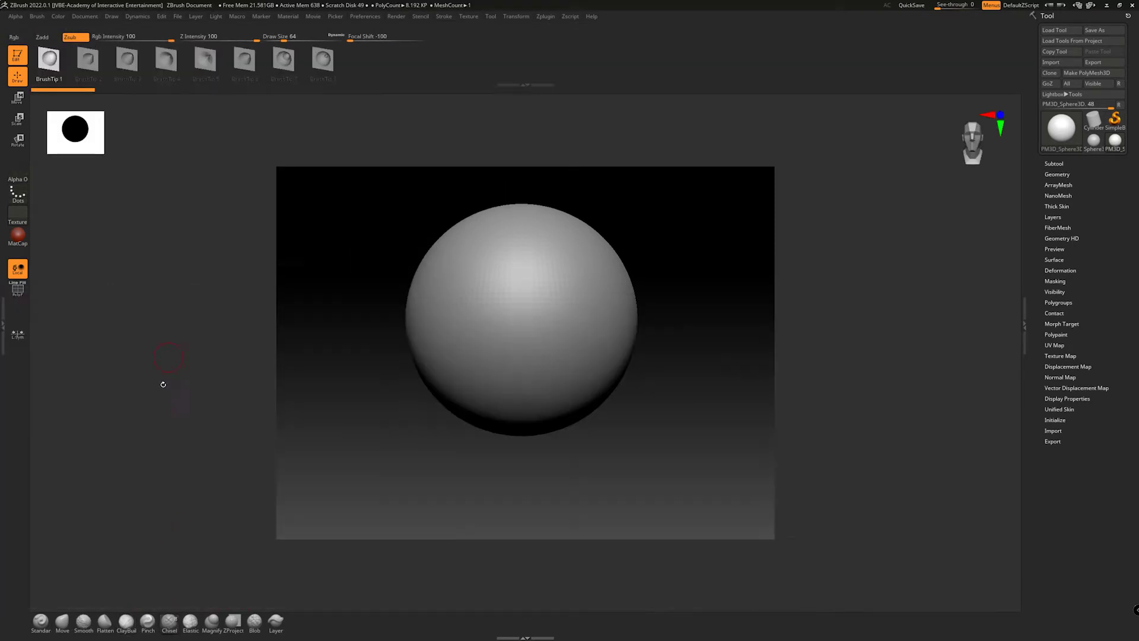
Step: Replace the Magnify brush among the quick-access brushes with the Inflat brush
{"action": "left_click", "coordinate": [211, 622]}
{"action": "key", "text": "b"}
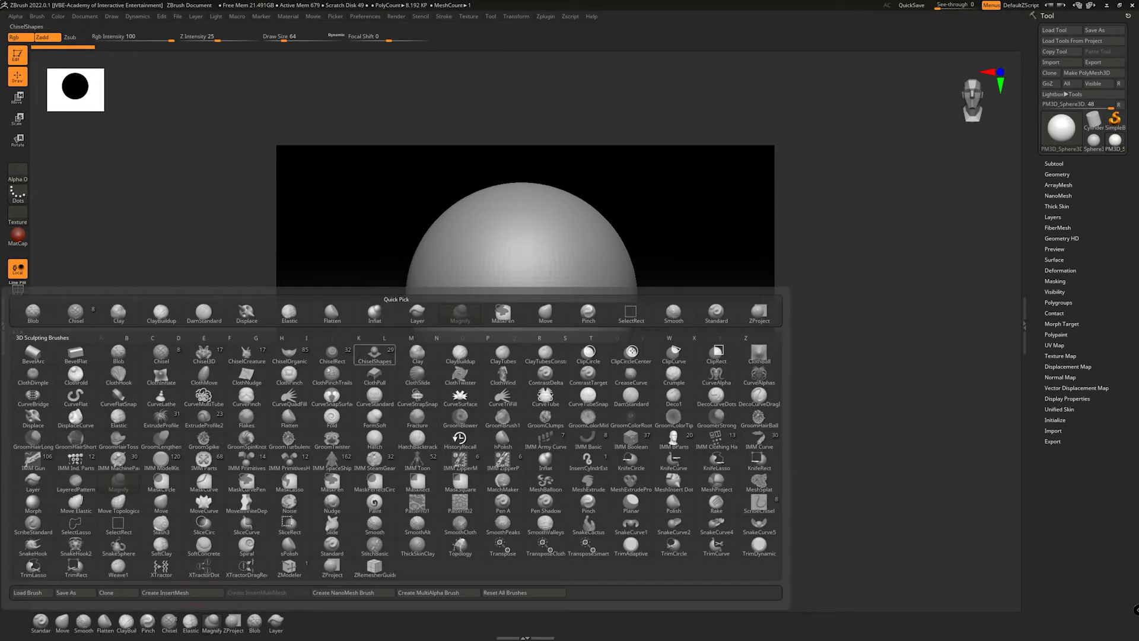
{"action": "left_click", "coordinate": [209, 621]}
{"action": "left_click", "coordinate": [211, 619]}
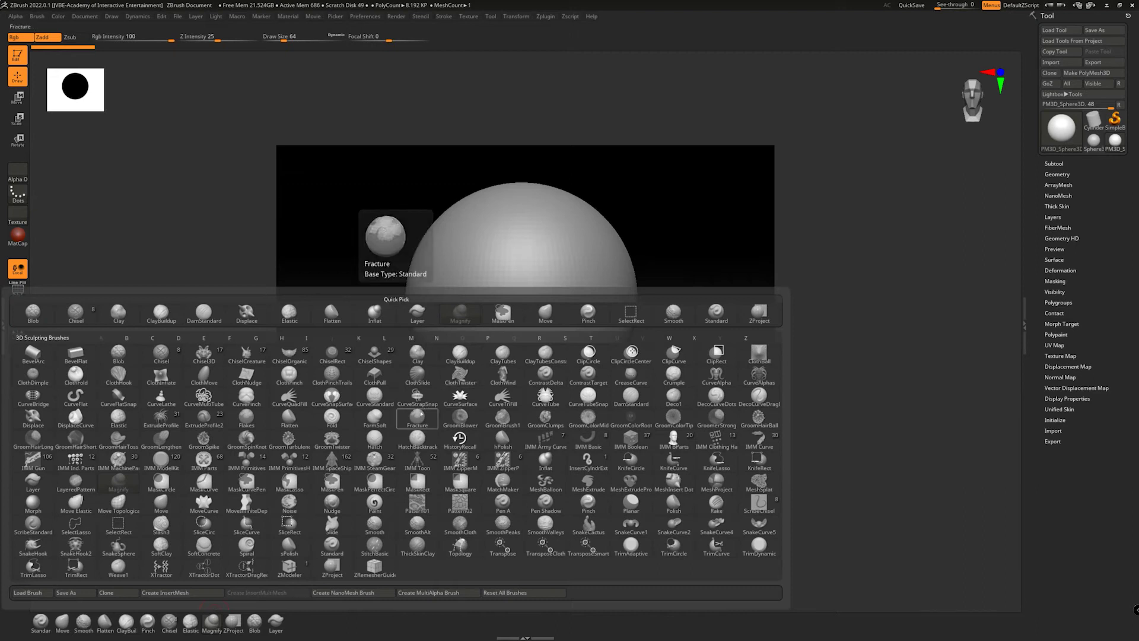
{"action": "key", "text": "i"}
{"action": "left_click", "coordinate": [528, 461]}
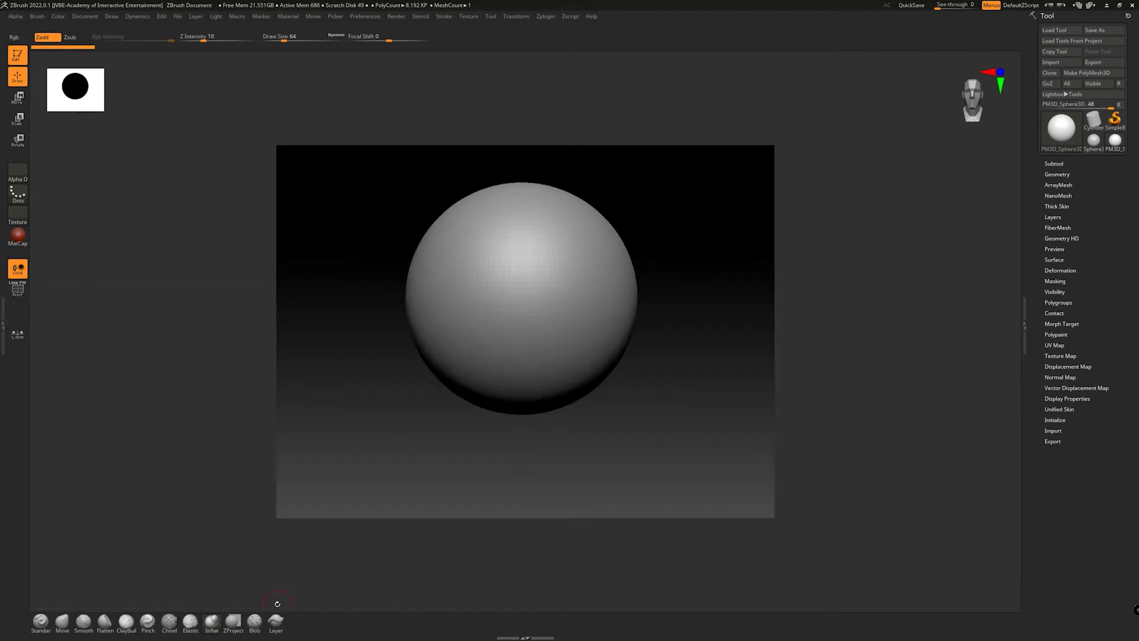
Step: Subdivide the sphere's geometry to subdivision level 4
{"action": "left_click_drag", "start_coordinate": [704, 275], "coordinate": [717, 300], "text": "alt"}
{"action": "left_click", "coordinate": [1065, 174]}
{"action": "left_click", "coordinate": [1056, 163]}
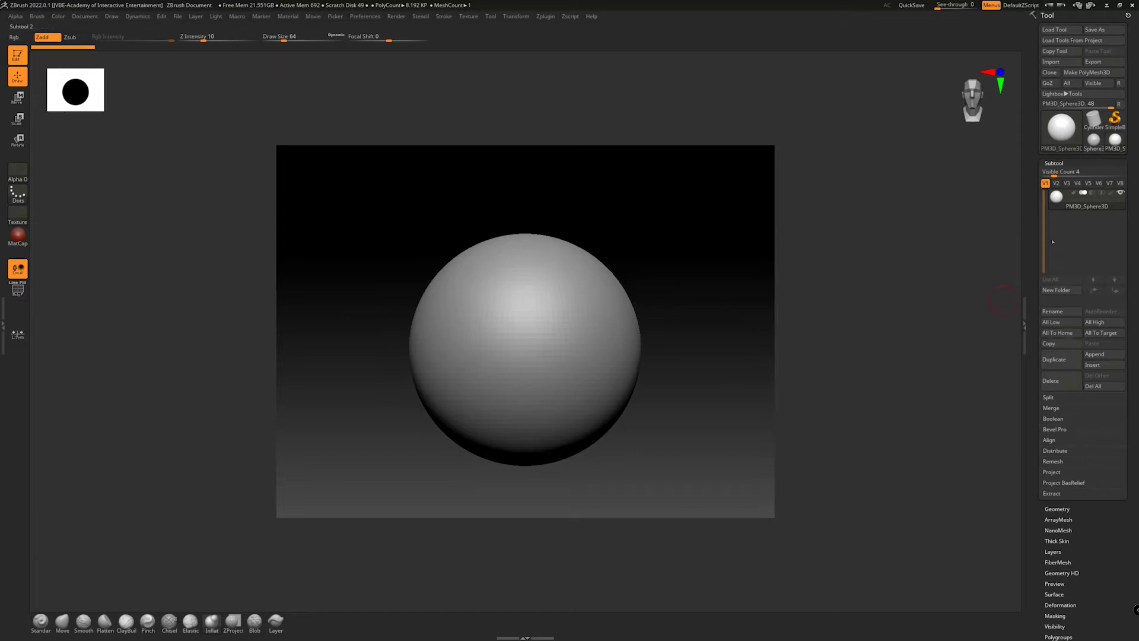
{"action": "left_click", "coordinate": [1052, 507]}
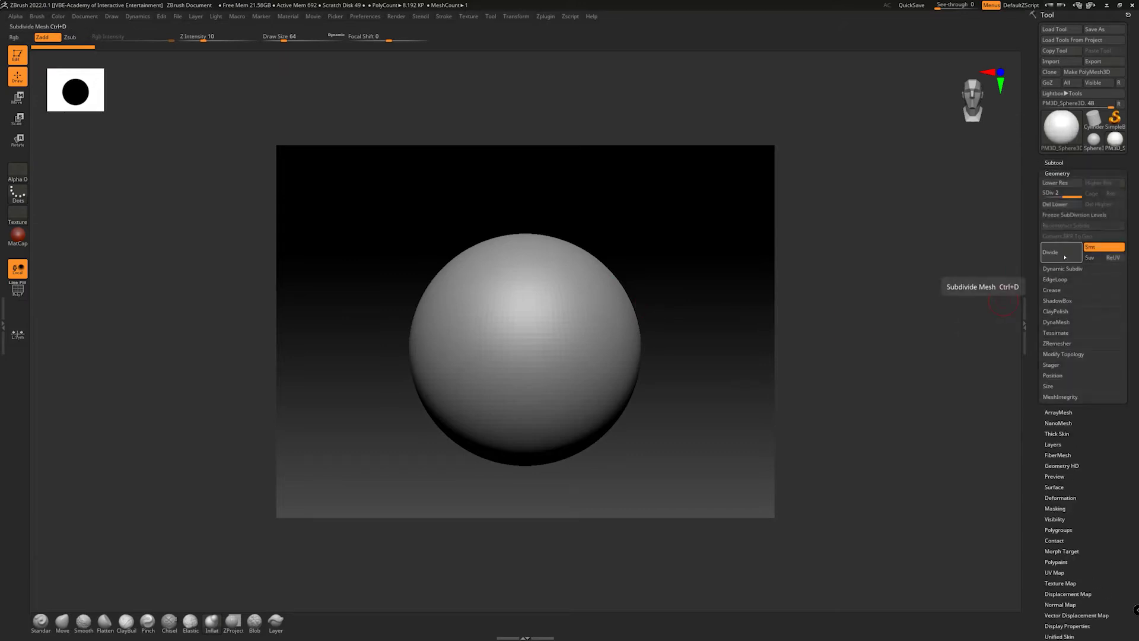
{"action": "left_click", "coordinate": [1065, 257]}
Step: Try a few Inflat brush strokes on the front of the sphere and undo them
{"action": "mouse_move", "coordinate": [704, 330]}
{"action": "left_mouse_down", "text": "alt"}
{"action": "mouse_move", "coordinate": [694, 318]}
{"action": "mouse_move", "coordinate": [681, 332]}
{"action": "left_mouse_up", "text": "alt"}
{"action": "left_click_drag", "start_coordinate": [482, 300], "coordinate": [462, 272]}
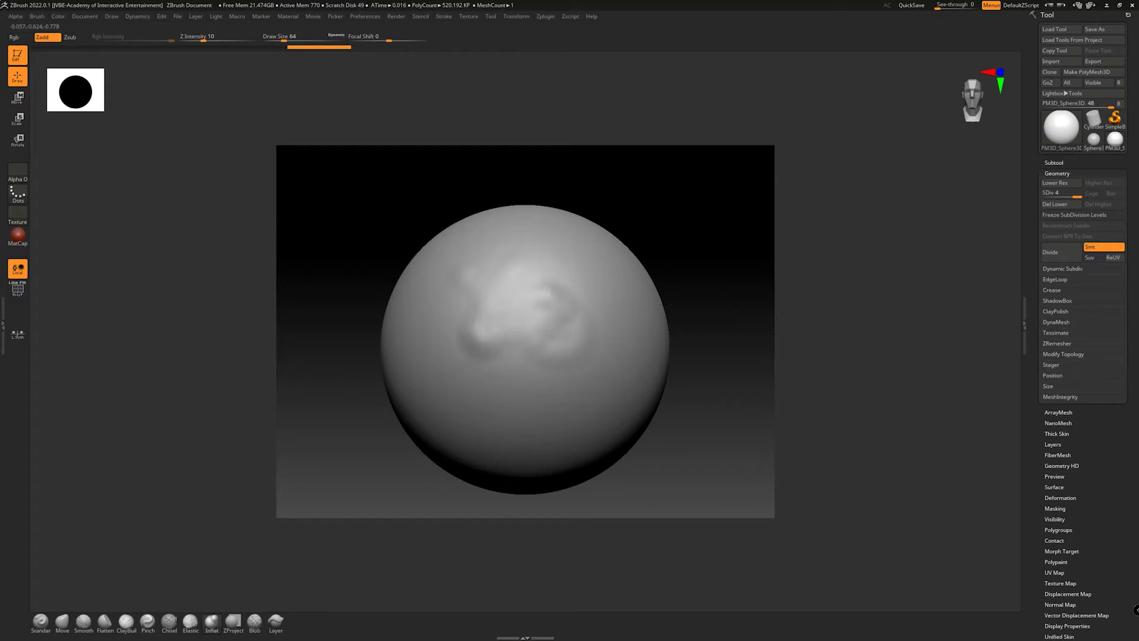
{"action": "left_click_drag", "start_coordinate": [524, 348], "coordinate": [518, 357]}
{"action": "mouse_move", "coordinate": [652, 375]}
{"action": "left_mouse_down"}
{"action": "mouse_move", "coordinate": [688, 379]}
{"action": "mouse_move", "coordinate": [666, 384]}
{"action": "left_mouse_up"}
{"action": "key", "text": "ctrl+z"}
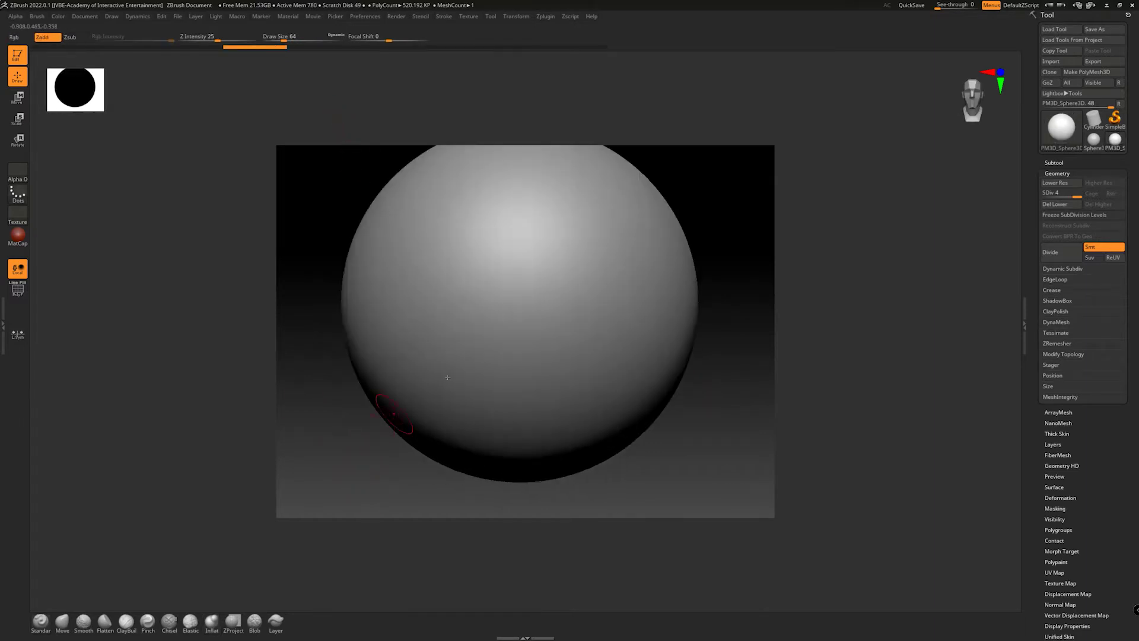
Step: Try sculpting a mirrored, mouth-like raised ridge across the sphere at Z intensity 25, and undo the strokes
{"action": "mouse_move", "coordinate": [712, 422]}
{"action": "left_mouse_down", "text": "alt"}
{"action": "mouse_move", "coordinate": [741, 437]}
{"action": "mouse_move", "coordinate": [697, 432]}
{"action": "left_mouse_up", "text": "alt"}
{"action": "key", "text": "ctrl"}
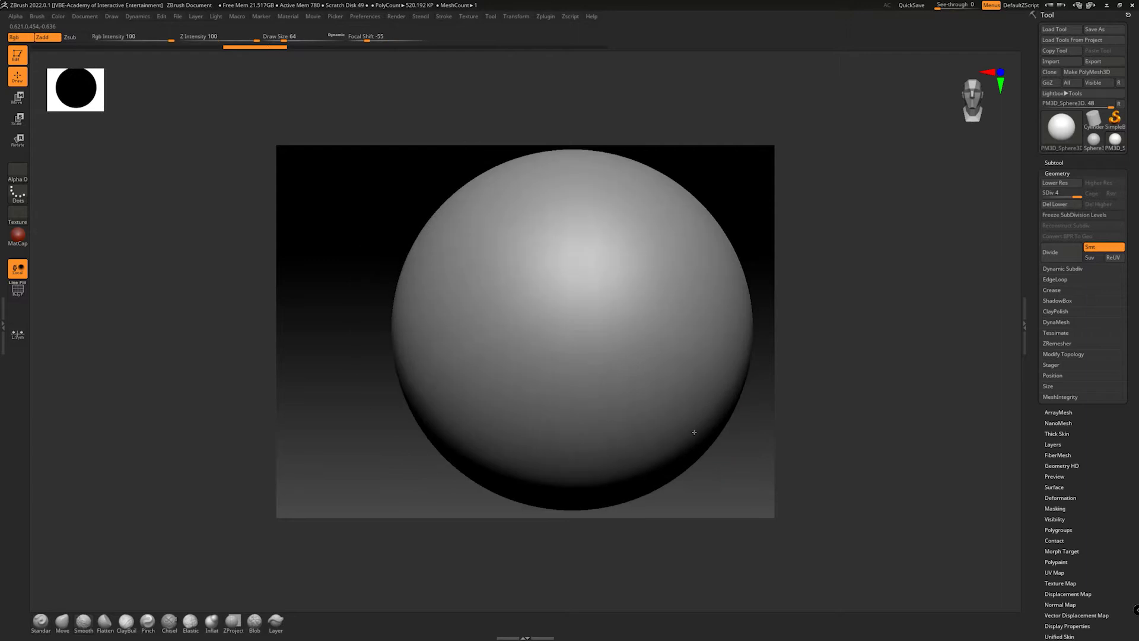
{"action": "mouse_move", "coordinate": [396, 419]}
{"action": "left_mouse_down", "text": "alt"}
{"action": "mouse_move", "coordinate": [360, 382]}
{"action": "mouse_move", "coordinate": [501, 315]}
{"action": "mouse_move", "coordinate": [469, 301]}
{"action": "mouse_move", "coordinate": [445, 228]}
{"action": "mouse_move", "coordinate": [403, 203]}
{"action": "left_mouse_up", "text": "alt"}
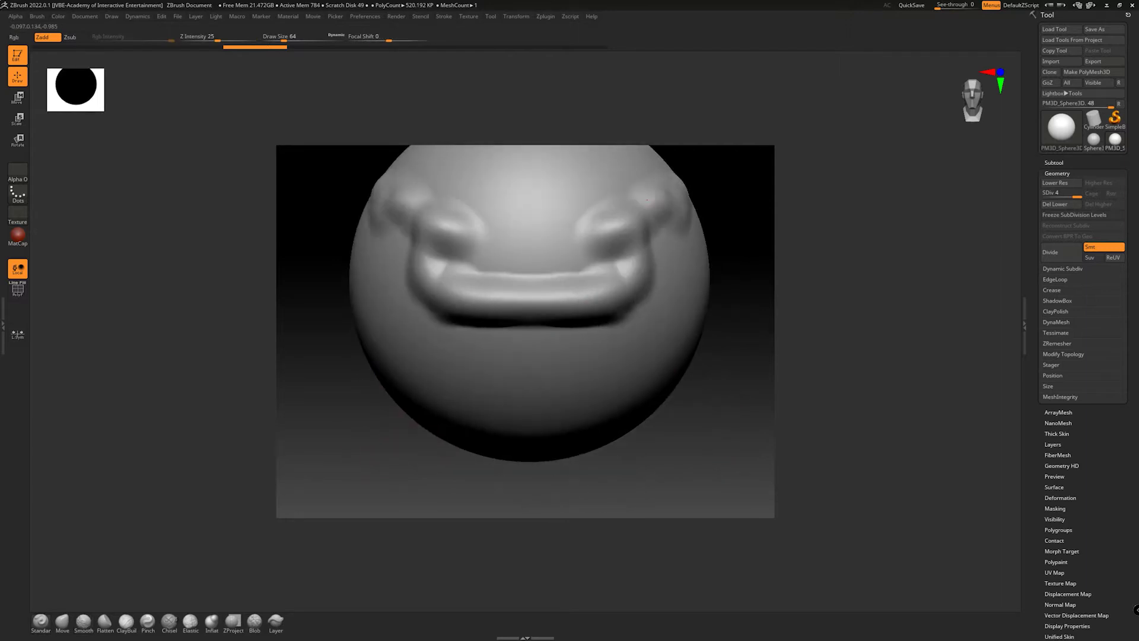
{"action": "key", "text": "ctrl+z"}
{"action": "key", "text": "ctrl+z"}
{"action": "key", "text": "ctrl+z"}
{"action": "key", "text": "ctrl+z"}
{"action": "key", "text": "ctrl+z"}
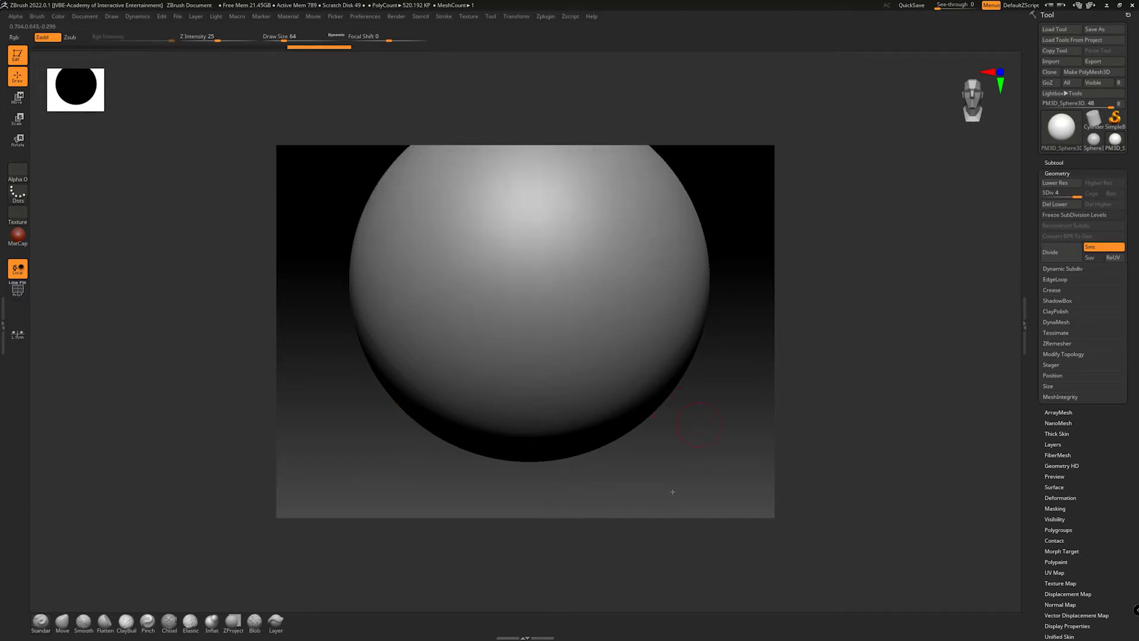
{"action": "key", "text": "ctrl+z"}
{"action": "key", "text": "ctrl+z"}
{"action": "key", "text": "ctrl+z"}
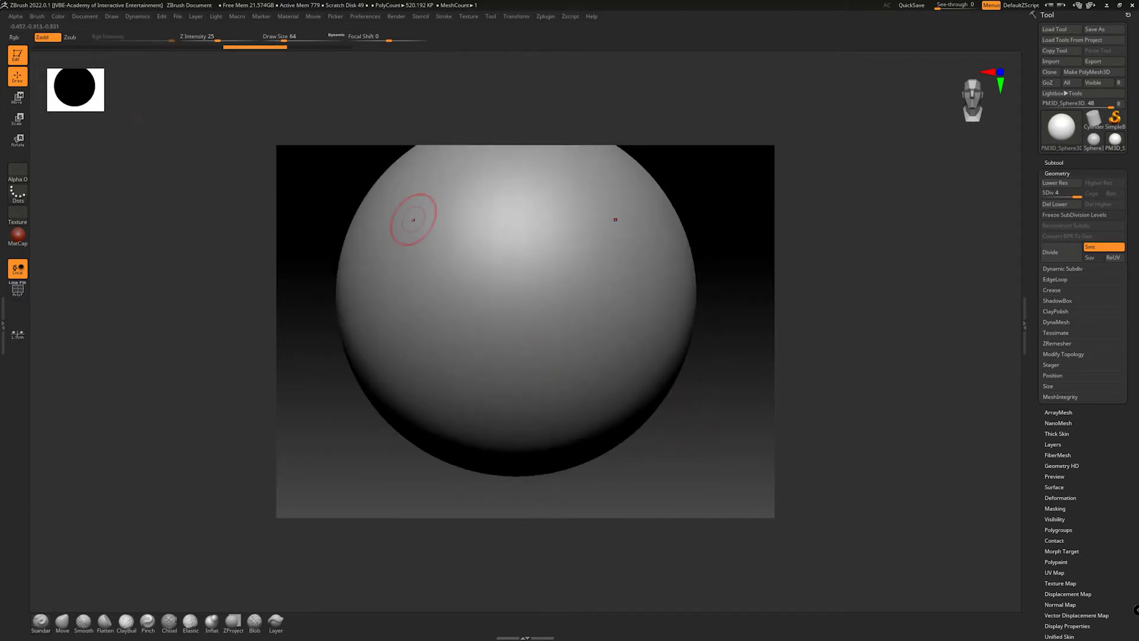
Step: Try sculpting a mirrored horizontal band around the sphere's front and sides, and undo all its strokes
{"action": "mouse_move", "coordinate": [468, 261]}
{"action": "left_mouse_down"}
{"action": "mouse_move", "coordinate": [483, 252]}
{"action": "mouse_move", "coordinate": [347, 254]}
{"action": "left_mouse_up"}
{"action": "mouse_move", "coordinate": [402, 277]}
{"action": "left_mouse_down"}
{"action": "mouse_move", "coordinate": [349, 341]}
{"action": "mouse_move", "coordinate": [384, 296]}
{"action": "mouse_move", "coordinate": [346, 295]}
{"action": "left_mouse_up"}
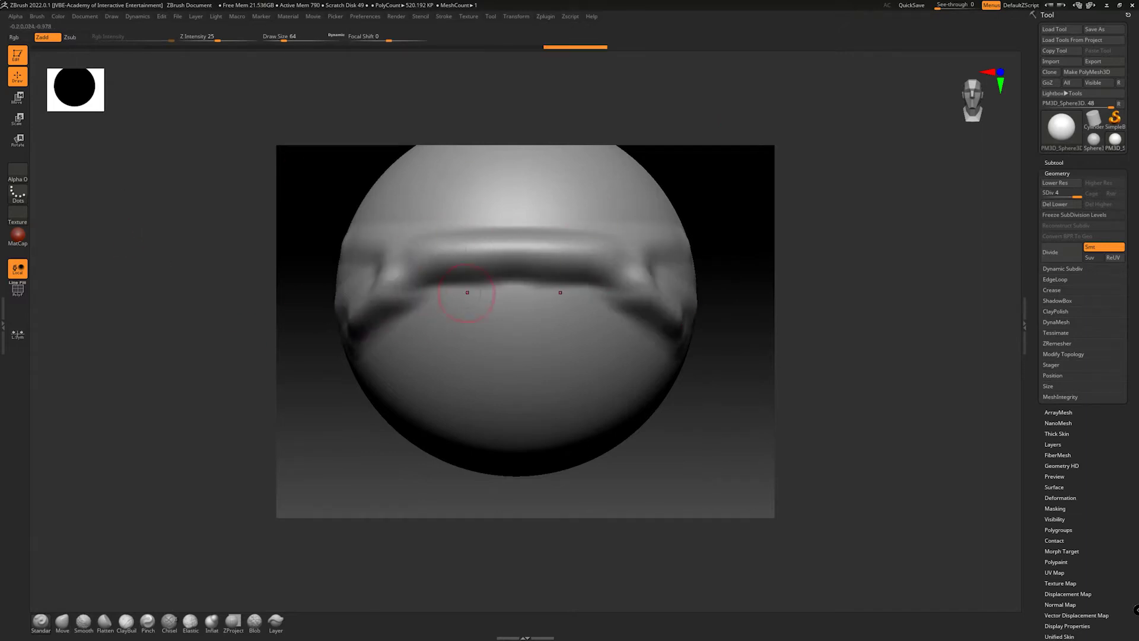
{"action": "key", "text": "ctrl+z"}
{"action": "key", "text": "ctrl+z"}
{"action": "key", "text": "ctrl+z"}
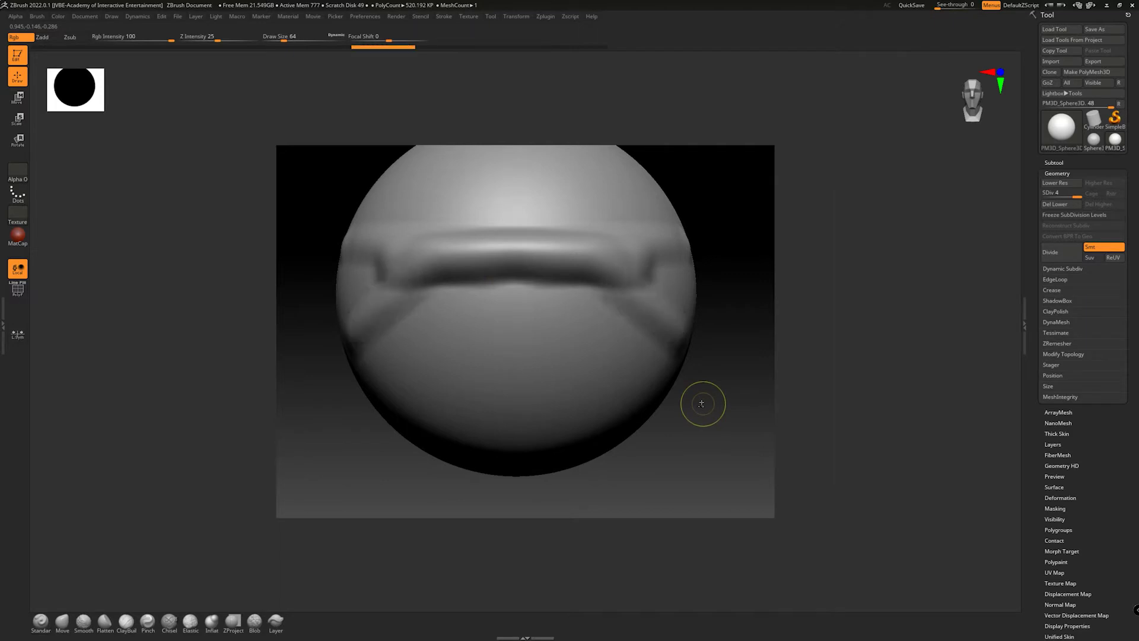
{"action": "key", "text": "ctrl+z"}
{"action": "key", "text": "ctrl+z"}
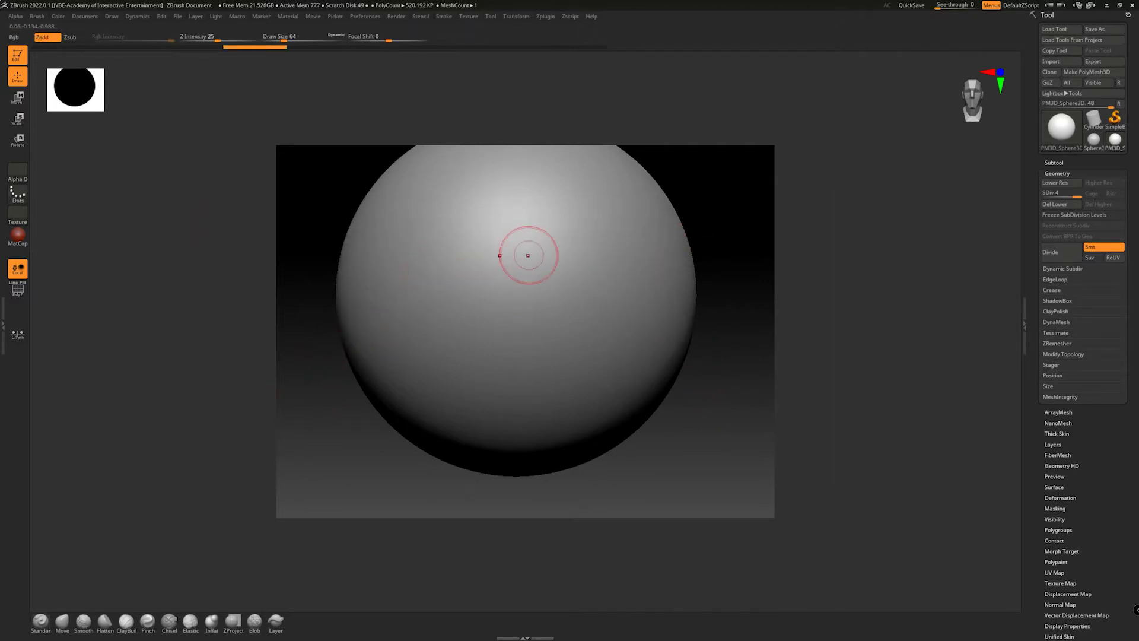
Step: Try a series of short diagonal mirrored strokes across the sphere's upper front at Z intensity 25
{"action": "key", "text": "f"}
{"action": "left_click_drag", "start_coordinate": [726, 417], "coordinate": [655, 414]}
{"action": "left_click_drag", "start_coordinate": [337, 390], "coordinate": [350, 477], "text": "alt"}
{"action": "left_click_drag", "start_coordinate": [341, 422], "coordinate": [354, 419], "text": "shift"}
{"action": "left_click_drag", "start_coordinate": [568, 459], "coordinate": [709, 444], "text": "alt"}
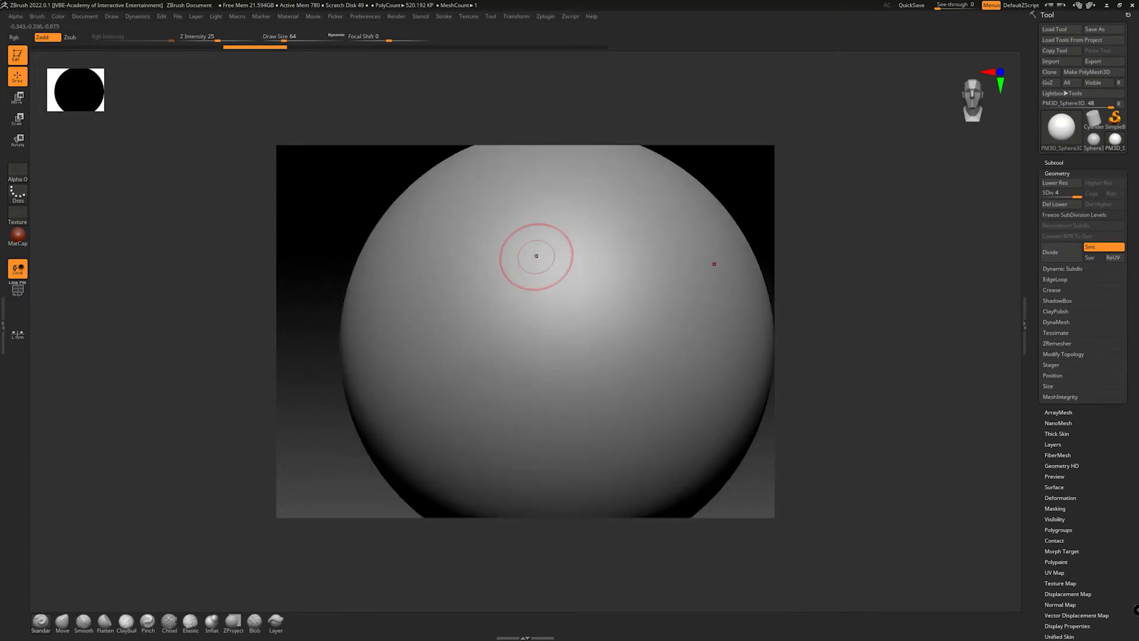
{"action": "left_click_drag", "start_coordinate": [451, 338], "coordinate": [537, 270]}
{"action": "left_click_drag", "start_coordinate": [409, 309], "coordinate": [522, 240]}
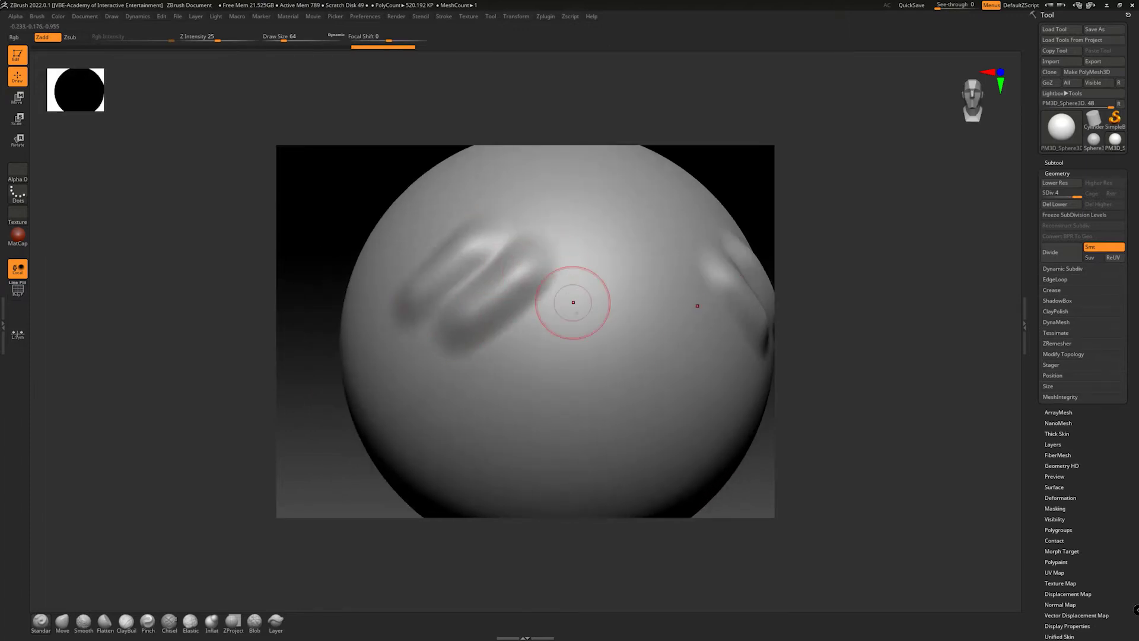
{"action": "left_click_drag", "start_coordinate": [584, 282], "coordinate": [522, 386]}
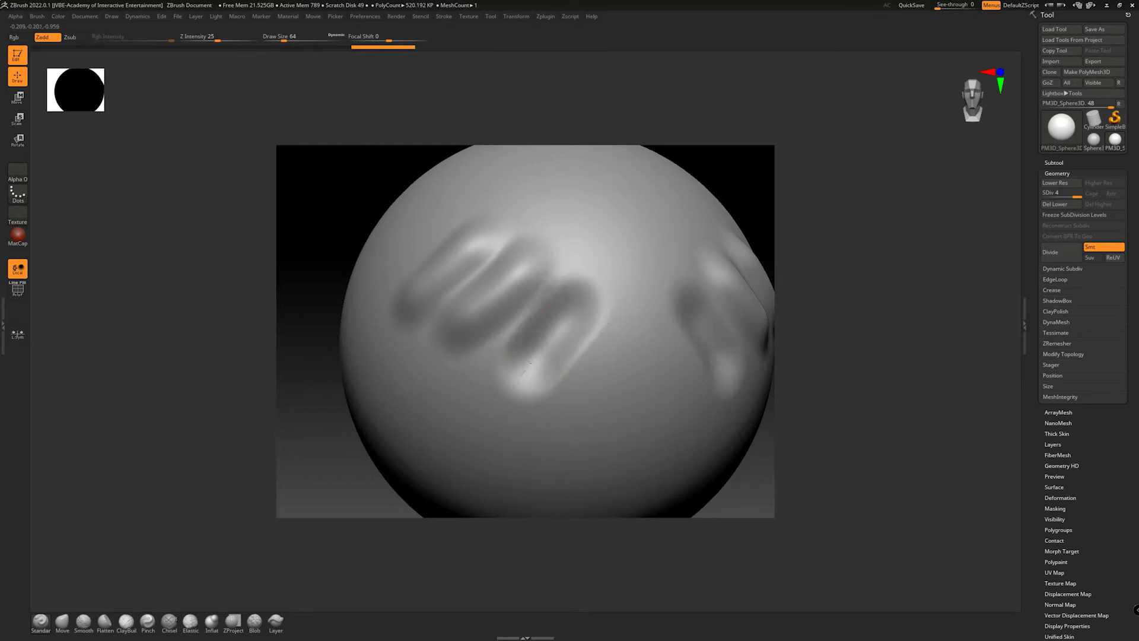
{"action": "mouse_move", "coordinate": [350, 418]}
{"action": "left_mouse_down"}
{"action": "mouse_move", "coordinate": [338, 447]}
{"action": "mouse_move", "coordinate": [350, 454]}
{"action": "left_mouse_up"}
{"action": "left_click_drag", "start_coordinate": [535, 203], "coordinate": [489, 261]}
{"action": "left_click_drag", "start_coordinate": [530, 223], "coordinate": [444, 313]}
Step: Set the brush's Z intensity to 58 and try thicker diagonal strokes on the sphere's lower front
{"action": "left_click_drag", "start_coordinate": [379, 513], "coordinate": [328, 395], "text": "alt"}
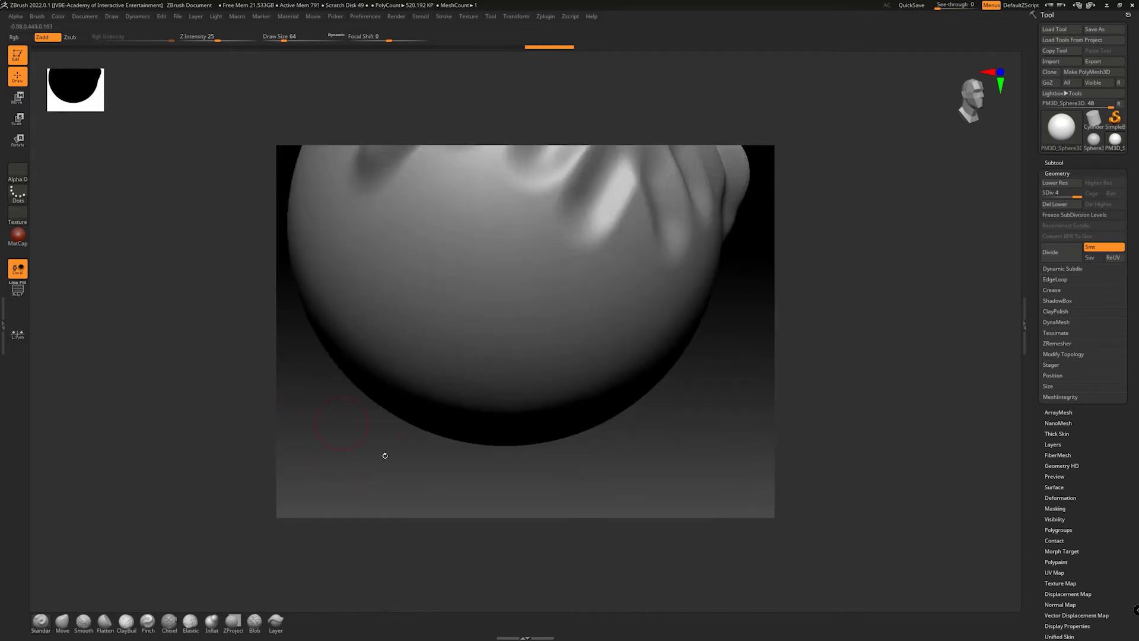
{"action": "left_click_drag", "start_coordinate": [385, 456], "coordinate": [398, 505], "text": "alt"}
{"action": "left_click_drag", "start_coordinate": [305, 466], "coordinate": [269, 102]}
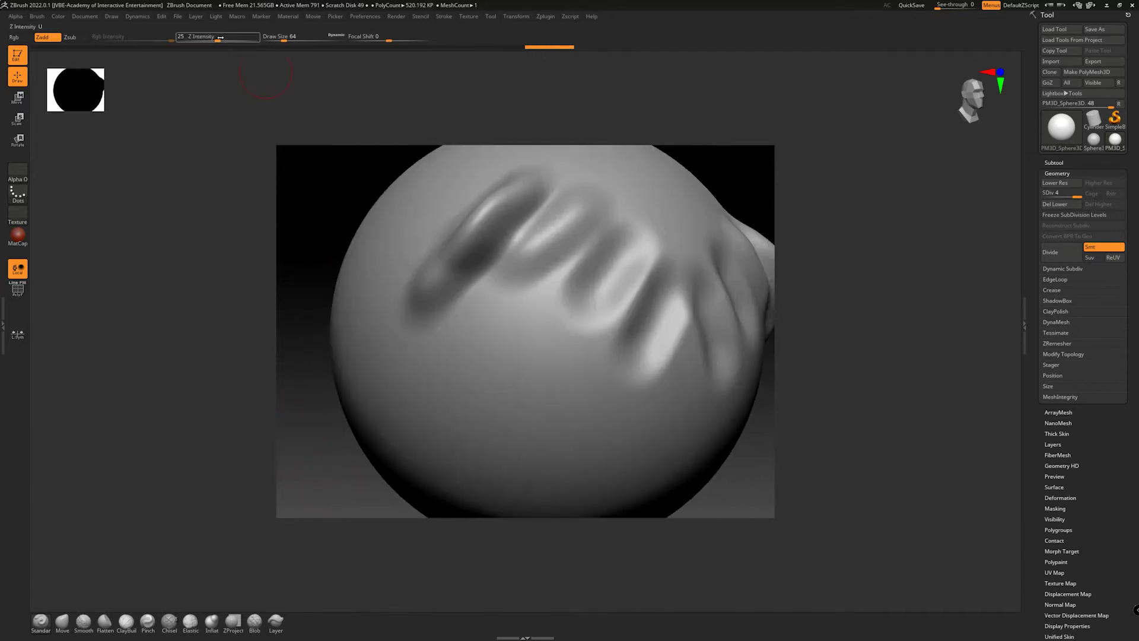
{"action": "left_click_drag", "start_coordinate": [498, 314], "coordinate": [409, 451]}
{"action": "left_click_drag", "start_coordinate": [512, 335], "coordinate": [479, 473]}
{"action": "left_click_drag", "start_coordinate": [381, 355], "coordinate": [363, 378]}
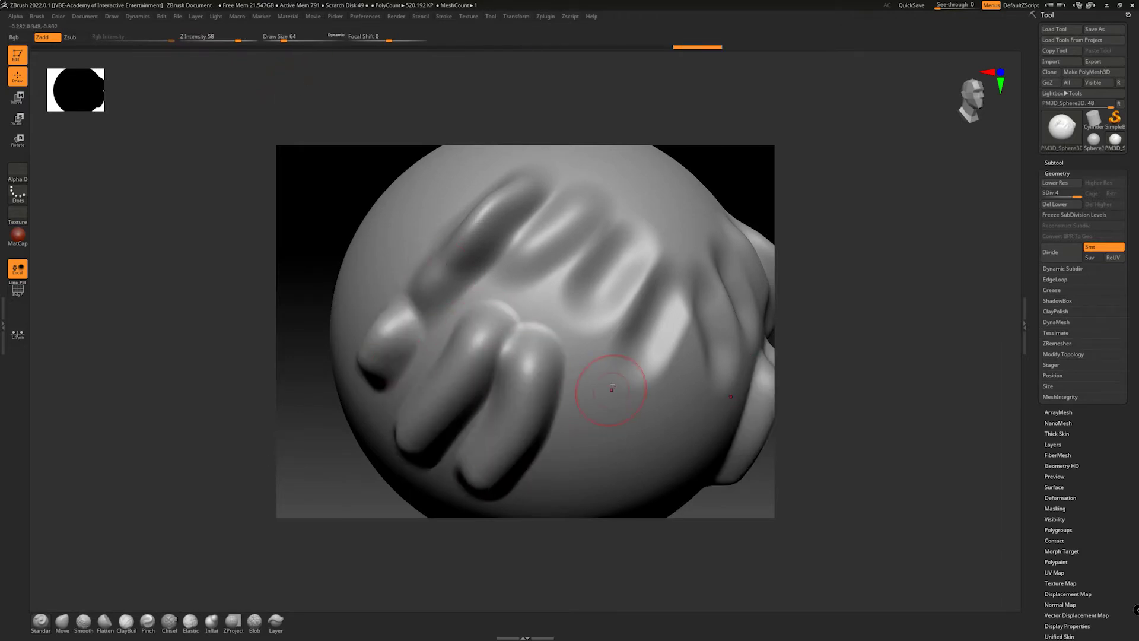
{"action": "left_click_drag", "start_coordinate": [611, 381], "coordinate": [618, 463]}
Step: Undo all the test strokes on the sphere
{"action": "key", "text": "ctrl+z"}
{"action": "key", "text": "ctrl+z"}
{"action": "key", "text": "ctrl+z"}
{"action": "key", "text": "ctrl+z"}
{"action": "key", "text": "ctrl+z"}
{"action": "key", "text": "ctrl+z"}
{"action": "key", "text": "ctrl+z"}
{"action": "key", "text": "ctrl+z"}
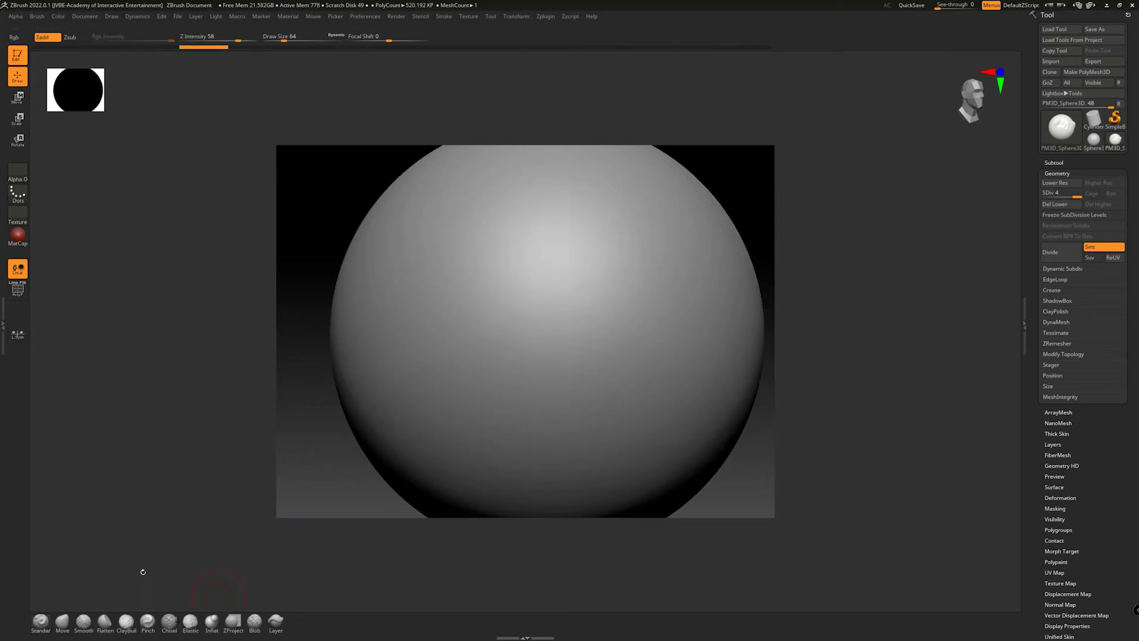
Step: Carve a horizontal groove across the sphere's upper front with the Chisel brush using BrushTip 1
{"action": "left_click", "coordinate": [170, 623]}
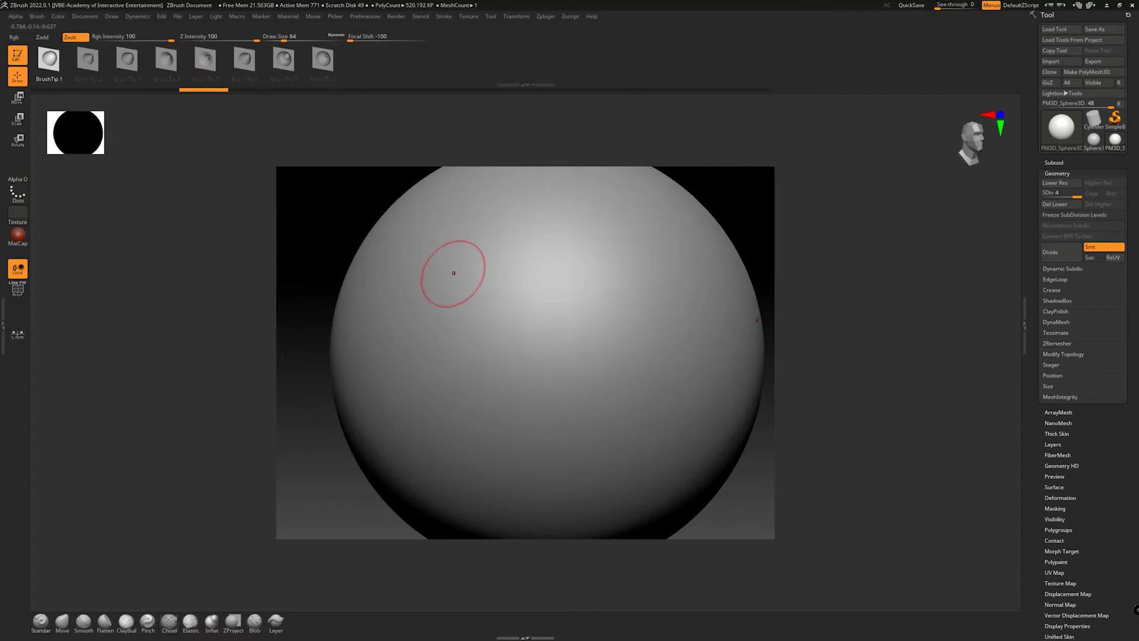
{"action": "left_click_drag", "start_coordinate": [529, 273], "coordinate": [664, 260]}
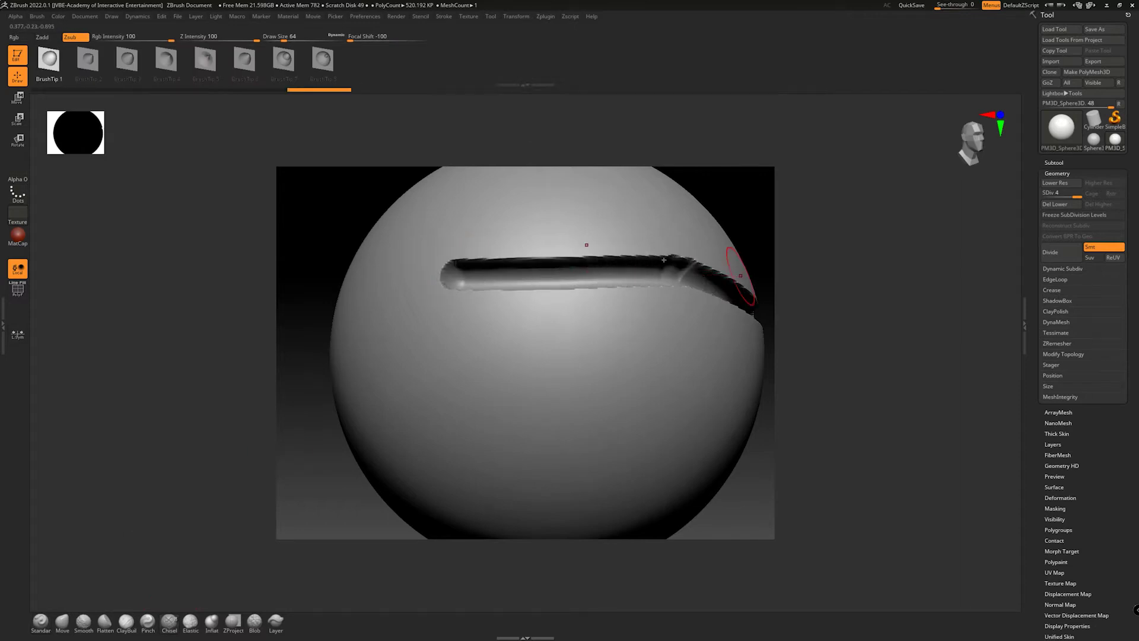
Step: Try horizontal grooves across the sphere with the Chisel brush's BrushTip 2 at full and reduced Z intensity
{"action": "left_click", "coordinate": [87, 58]}
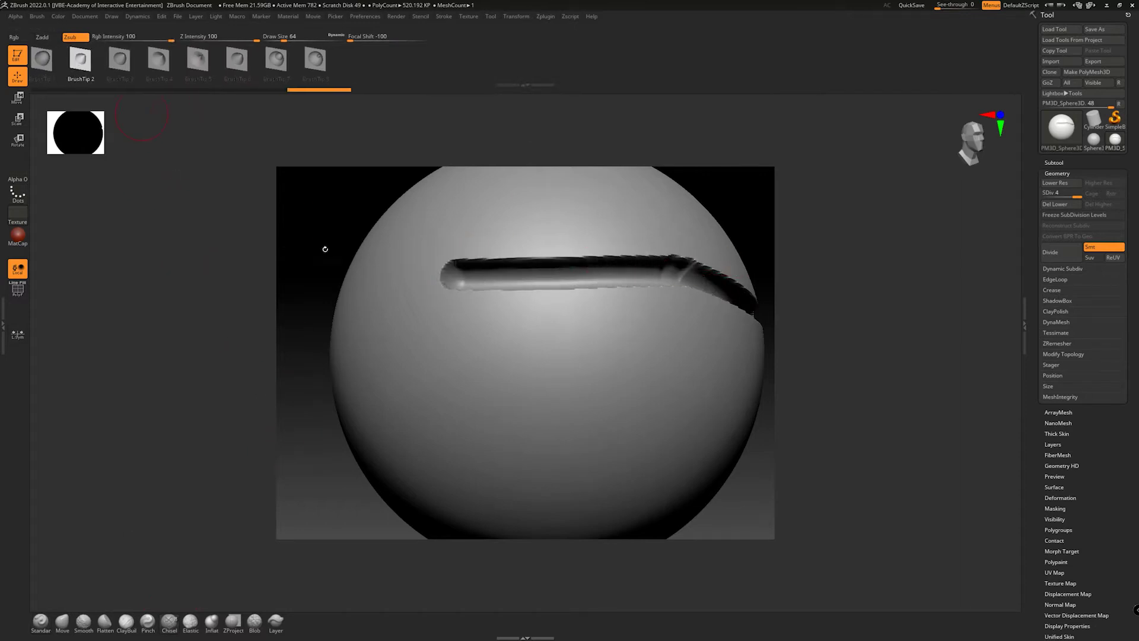
{"action": "left_click_drag", "start_coordinate": [479, 359], "coordinate": [674, 357]}
{"action": "mouse_move", "coordinate": [450, 210]}
{"action": "left_mouse_down"}
{"action": "mouse_move", "coordinate": [679, 209]}
{"action": "mouse_move", "coordinate": [722, 190]}
{"action": "mouse_move", "coordinate": [683, 140]}
{"action": "left_mouse_up"}
{"action": "left_click", "coordinate": [219, 37]}
{"action": "mouse_move", "coordinate": [465, 330]}
{"action": "left_mouse_down"}
{"action": "mouse_move", "coordinate": [567, 337]}
{"action": "mouse_move", "coordinate": [591, 367]}
{"action": "left_mouse_up"}
Step: Set the draw size to about 27 and Z intensity to 76, and try thinner Chisel grooves on the sphere's lower front
{"action": "left_click_drag", "start_coordinate": [283, 39], "coordinate": [222, 41]}
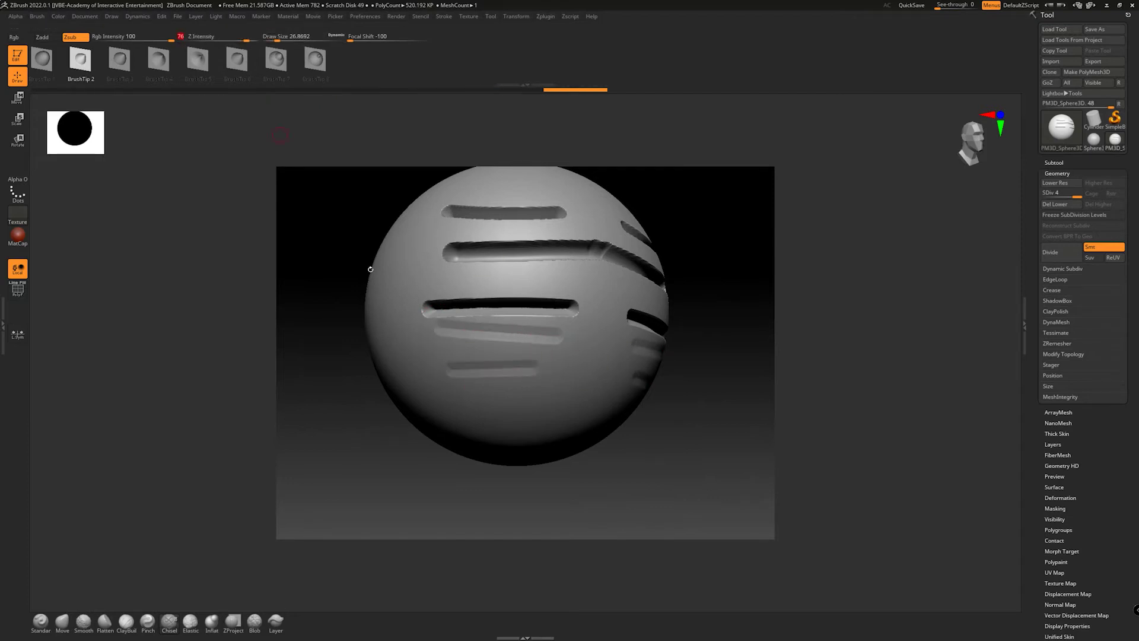
{"action": "left_click_drag", "start_coordinate": [655, 472], "coordinate": [679, 459]}
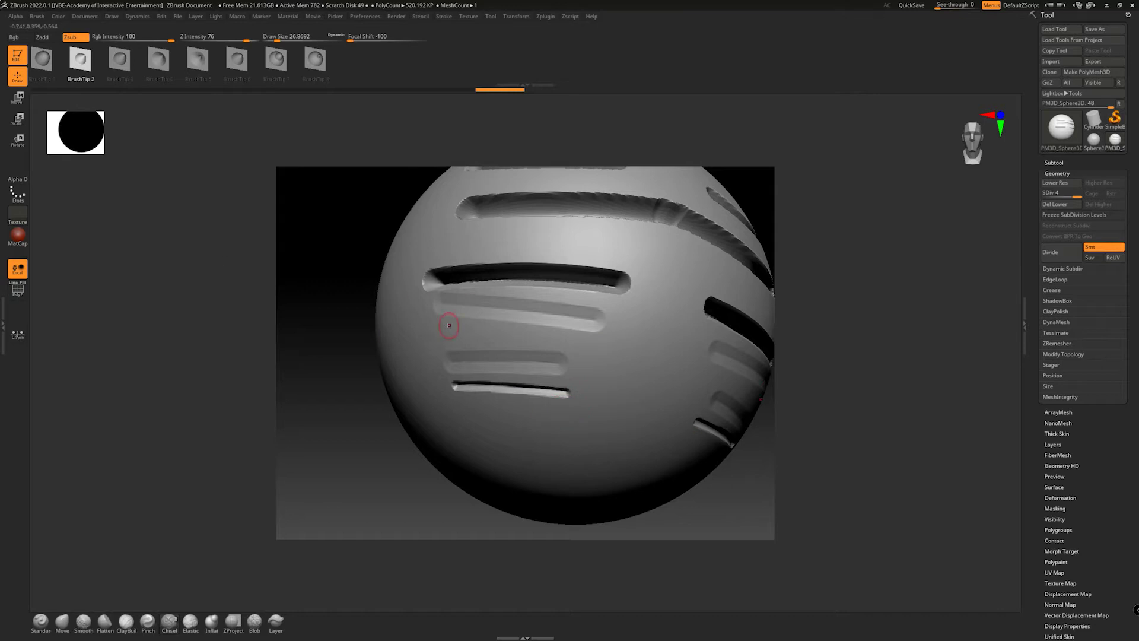
{"action": "left_click_drag", "start_coordinate": [596, 343], "coordinate": [594, 344]}
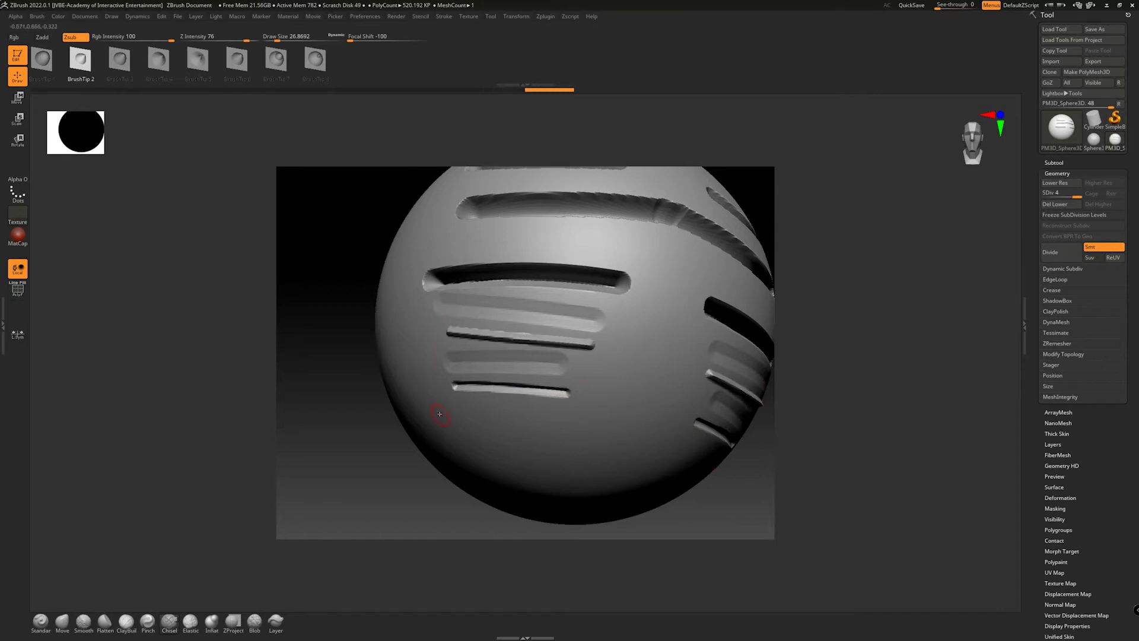
{"action": "left_click_drag", "start_coordinate": [440, 414], "coordinate": [618, 418]}
{"action": "mouse_move", "coordinate": [420, 482]}
{"action": "left_mouse_down", "text": "alt"}
{"action": "mouse_move", "coordinate": [389, 402]}
{"action": "mouse_move", "coordinate": [424, 420]}
{"action": "mouse_move", "coordinate": [506, 421]}
{"action": "mouse_move", "coordinate": [579, 287]}
{"action": "mouse_move", "coordinate": [588, 318]}
{"action": "mouse_move", "coordinate": [750, 471]}
{"action": "mouse_move", "coordinate": [623, 412]}
{"action": "left_mouse_up", "text": "alt"}
Step: Undo all the test grooves and the sphere's subdivision
{"action": "key", "text": "ctrl+z"}
{"action": "key", "text": "ctrl+z"}
{"action": "key", "text": "ctrl+z"}
{"action": "key", "text": "ctrl+z"}
{"action": "key", "text": "ctrl+z"}
{"action": "key", "text": "ctrl+z"}
{"action": "key", "text": "ctrl+z"}
{"action": "key", "text": "ctrl+z"}
{"action": "key", "text": "ctrl+z"}
{"action": "key", "text": "ctrl+z"}
{"action": "key", "text": "ctrl+z"}
{"action": "mouse_move", "coordinate": [685, 451]}
{"action": "left_mouse_down", "text": "alt"}
{"action": "mouse_move", "coordinate": [643, 440]}
{"action": "mouse_move", "coordinate": [668, 395]}
{"action": "mouse_move", "coordinate": [668, 414]}
{"action": "left_mouse_up", "text": "alt"}
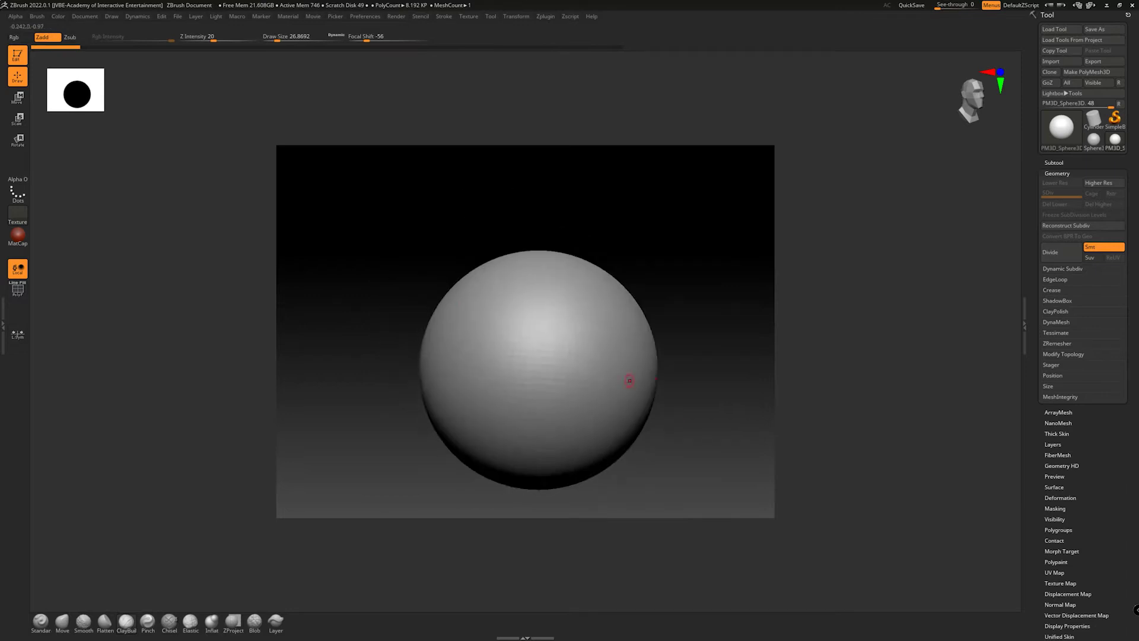
Step: Build up thick mirrored masses across the sphere's front with the ClayBuildup brush at a draw size of about 212
{"action": "left_click_drag", "start_coordinate": [472, 304], "coordinate": [570, 416]}
{"action": "key", "text": "ctrl+z"}
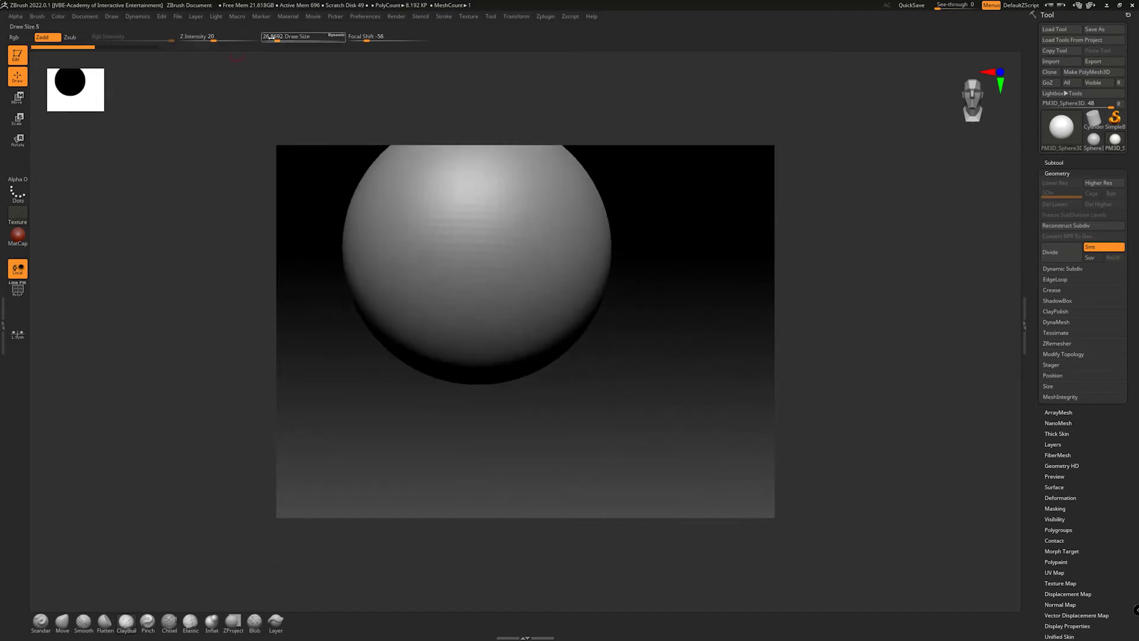
{"action": "left_click_drag", "start_coordinate": [271, 37], "coordinate": [295, 36]}
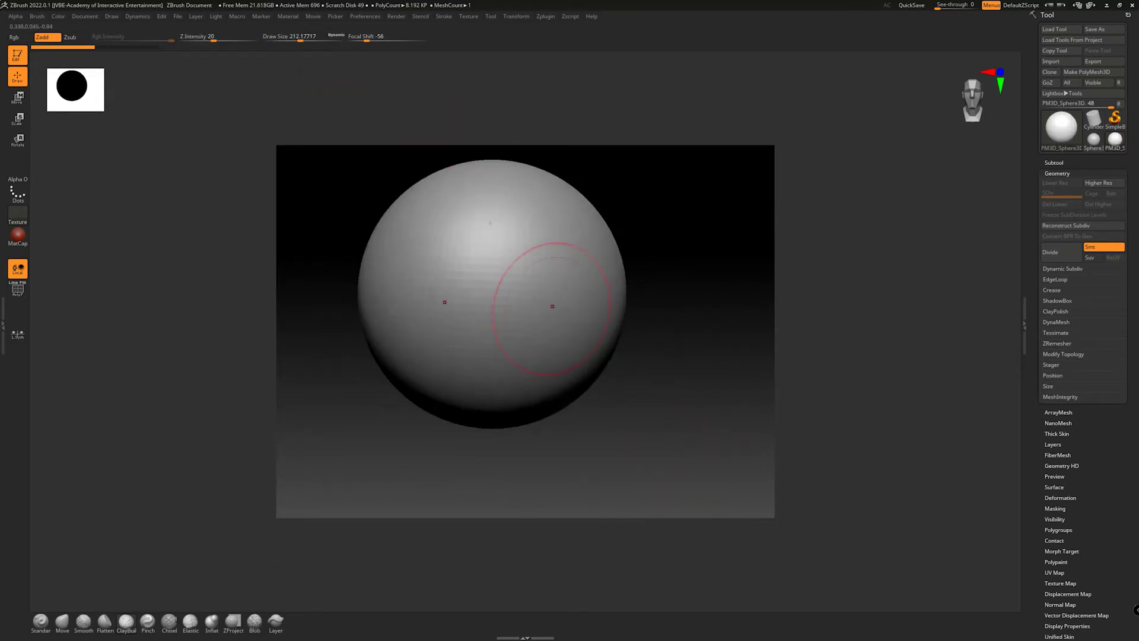
{"action": "left_click_drag", "start_coordinate": [522, 237], "coordinate": [622, 212]}
{"action": "left_click_drag", "start_coordinate": [493, 202], "coordinate": [497, 393]}
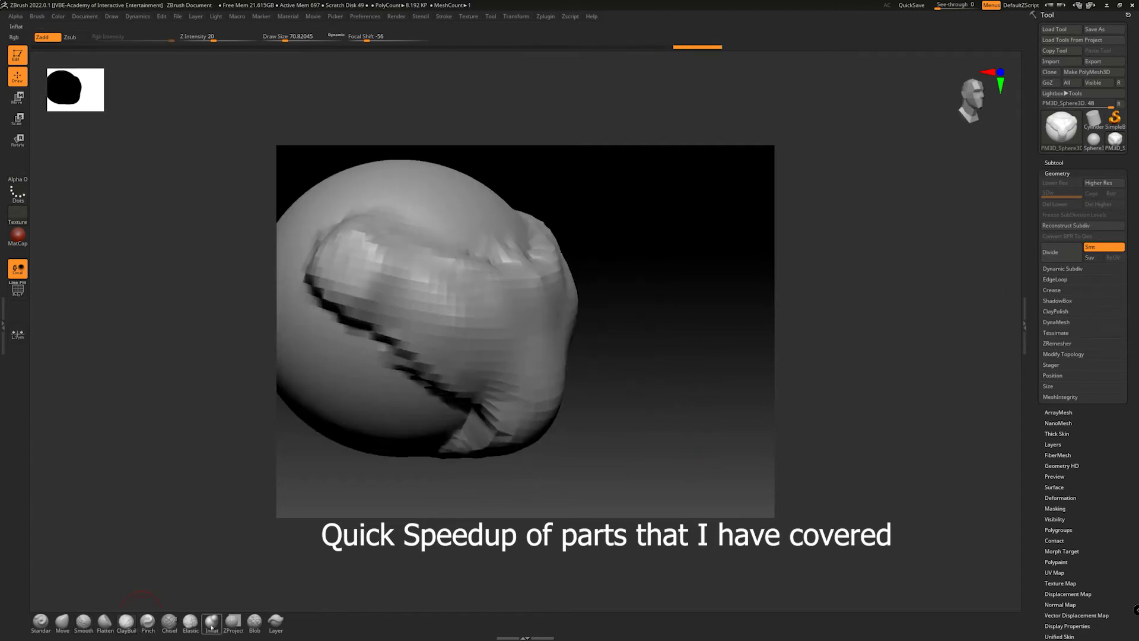
Step: Mask a large oval patch on each raised side of the front and invert the mask
{"action": "left_click", "coordinate": [169, 621]}
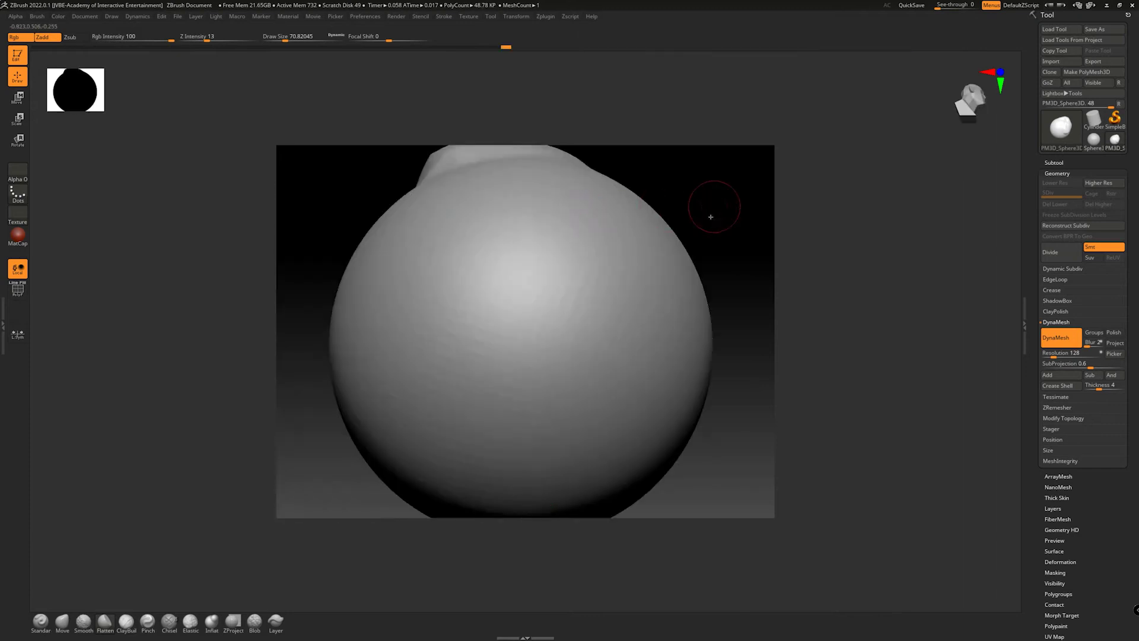
{"action": "mouse_move", "coordinate": [711, 216]}
{"action": "left_mouse_down"}
{"action": "mouse_move", "coordinate": [697, 250]}
{"action": "mouse_move", "coordinate": [709, 219]}
{"action": "mouse_move", "coordinate": [709, 265]}
{"action": "mouse_move", "coordinate": [676, 318]}
{"action": "mouse_move", "coordinate": [610, 313]}
{"action": "mouse_move", "coordinate": [676, 338]}
{"action": "mouse_move", "coordinate": [670, 324]}
{"action": "mouse_move", "coordinate": [661, 348]}
{"action": "mouse_move", "coordinate": [687, 356]}
{"action": "mouse_move", "coordinate": [469, 526]}
{"action": "left_mouse_up"}
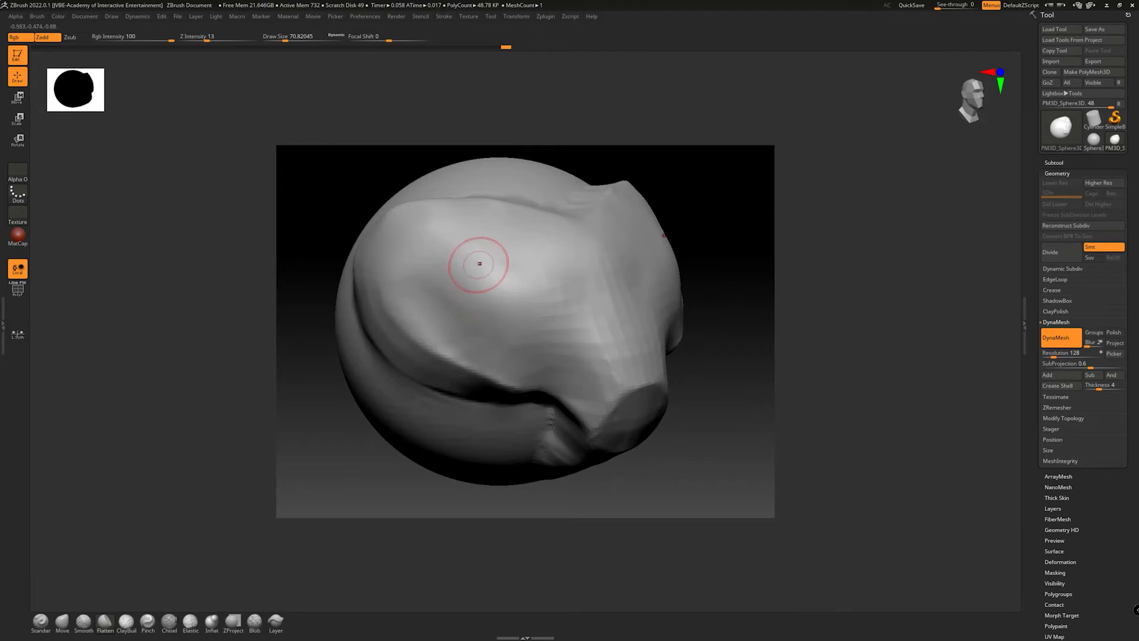
{"action": "mouse_move", "coordinate": [480, 264]}
{"action": "left_mouse_down", "text": "ctrl"}
{"action": "mouse_move", "coordinate": [475, 332]}
{"action": "mouse_move", "coordinate": [439, 243]}
{"action": "mouse_move", "coordinate": [415, 248]}
{"action": "mouse_move", "coordinate": [484, 344]}
{"action": "mouse_move", "coordinate": [599, 351]}
{"action": "mouse_move", "coordinate": [581, 296]}
{"action": "mouse_move", "coordinate": [514, 240]}
{"action": "mouse_move", "coordinate": [415, 215]}
{"action": "mouse_move", "coordinate": [395, 297]}
{"action": "left_mouse_up", "text": "ctrl"}
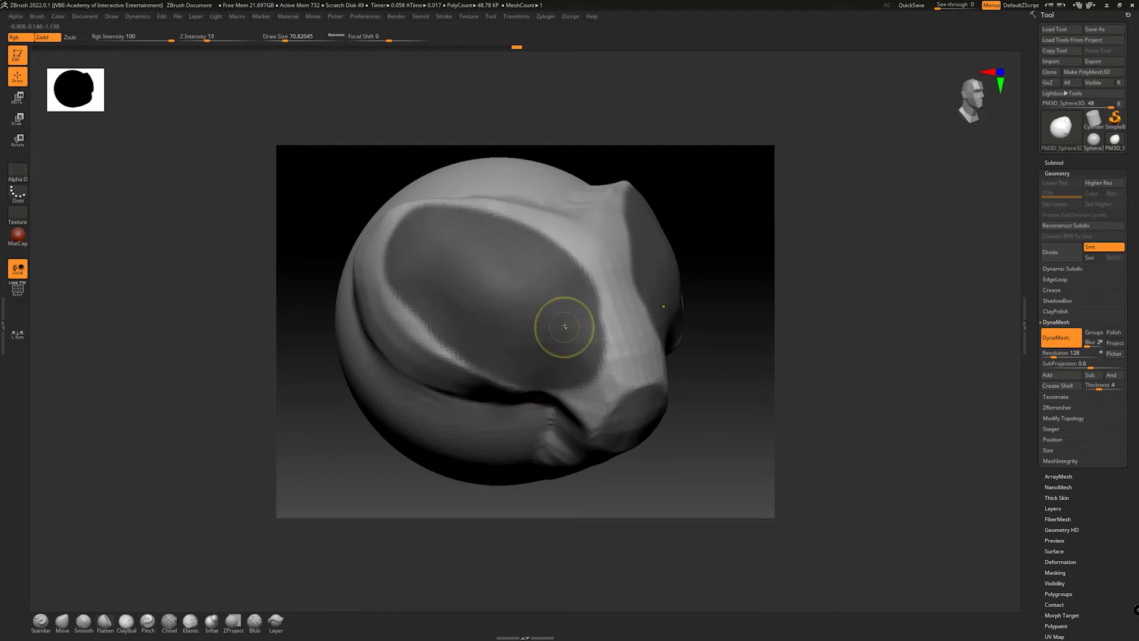
{"action": "left_click", "coordinate": [708, 315], "text": "ctrl"}
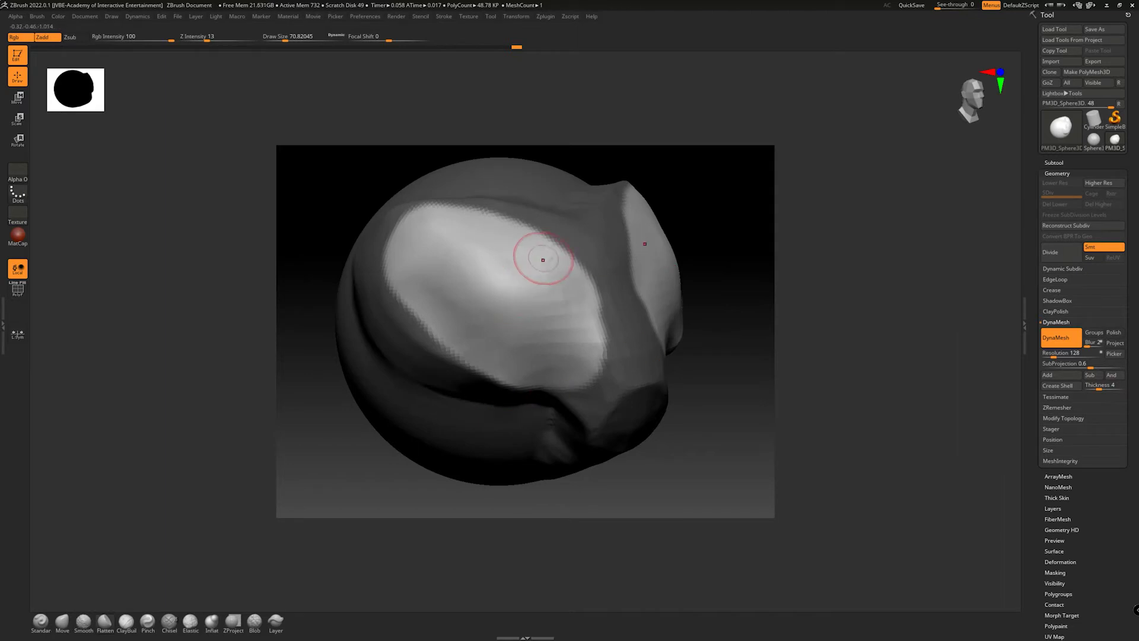
Step: Carve the unmasked ovals inward with the Standard brush at Z intensity 58, and clear the mask and remesh
{"action": "left_click_drag", "start_coordinate": [453, 259], "coordinate": [475, 268]}
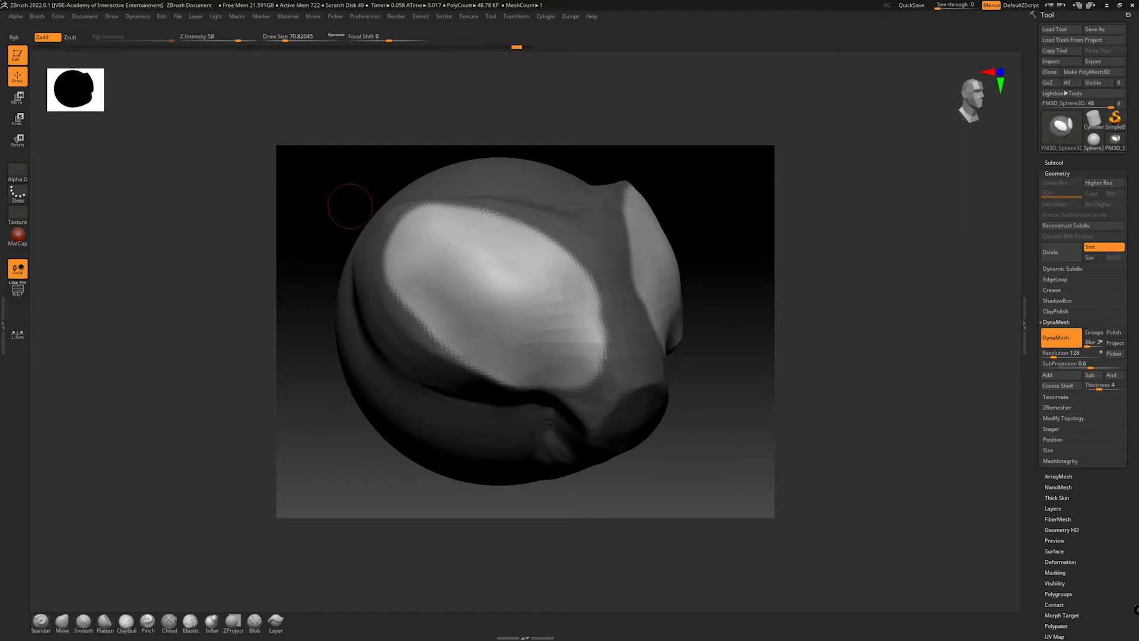
{"action": "mouse_move", "coordinate": [475, 257]}
{"action": "left_mouse_down"}
{"action": "mouse_move", "coordinate": [451, 285]}
{"action": "mouse_move", "coordinate": [416, 226]}
{"action": "mouse_move", "coordinate": [441, 193]}
{"action": "mouse_move", "coordinate": [585, 321]}
{"action": "mouse_move", "coordinate": [533, 315]}
{"action": "mouse_move", "coordinate": [474, 267]}
{"action": "mouse_move", "coordinate": [425, 286]}
{"action": "mouse_move", "coordinate": [475, 332]}
{"action": "mouse_move", "coordinate": [570, 362]}
{"action": "mouse_move", "coordinate": [492, 351]}
{"action": "mouse_move", "coordinate": [509, 303]}
{"action": "mouse_move", "coordinate": [422, 273]}
{"action": "left_mouse_up"}
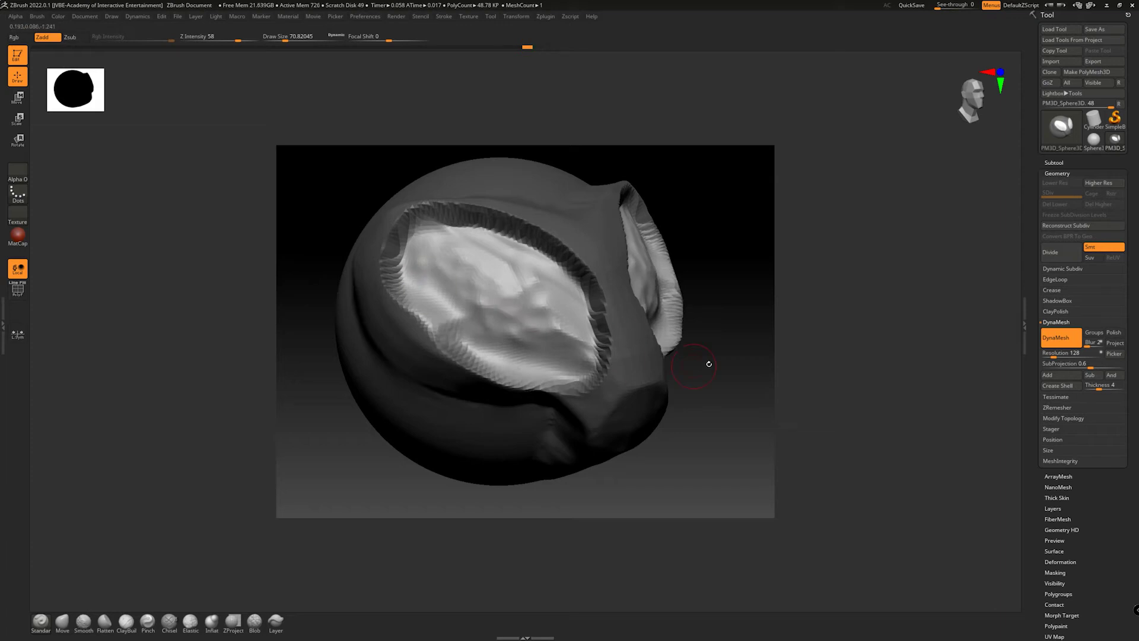
{"action": "left_click", "coordinate": [725, 320], "text": "ctrl"}
{"action": "mouse_move", "coordinate": [725, 321]}
{"action": "left_mouse_down"}
{"action": "mouse_move", "coordinate": [629, 318]}
{"action": "mouse_move", "coordinate": [617, 297]}
{"action": "left_mouse_up"}
{"action": "mouse_move", "coordinate": [618, 297]}
{"action": "left_mouse_down", "text": "ctrl"}
{"action": "mouse_move", "coordinate": [585, 300]}
{"action": "mouse_move", "coordinate": [605, 323]}
{"action": "left_mouse_up", "text": "ctrl"}
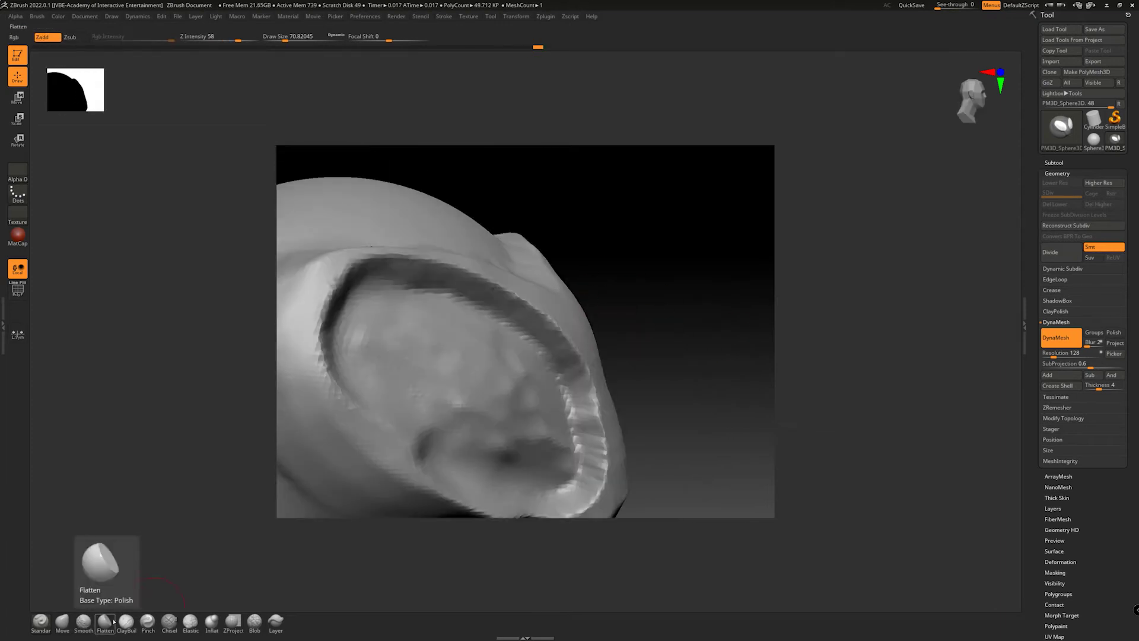
Step: Even out the rims and inner walls of the oval hollows with the Flatten brush at a draw size of about 35
{"action": "left_click", "coordinate": [105, 622]}
{"action": "left_click_drag", "start_coordinate": [285, 39], "coordinate": [273, 40]}
{"action": "right_click_drag", "start_coordinate": [422, 461], "coordinate": [383, 381], "text": "alt"}
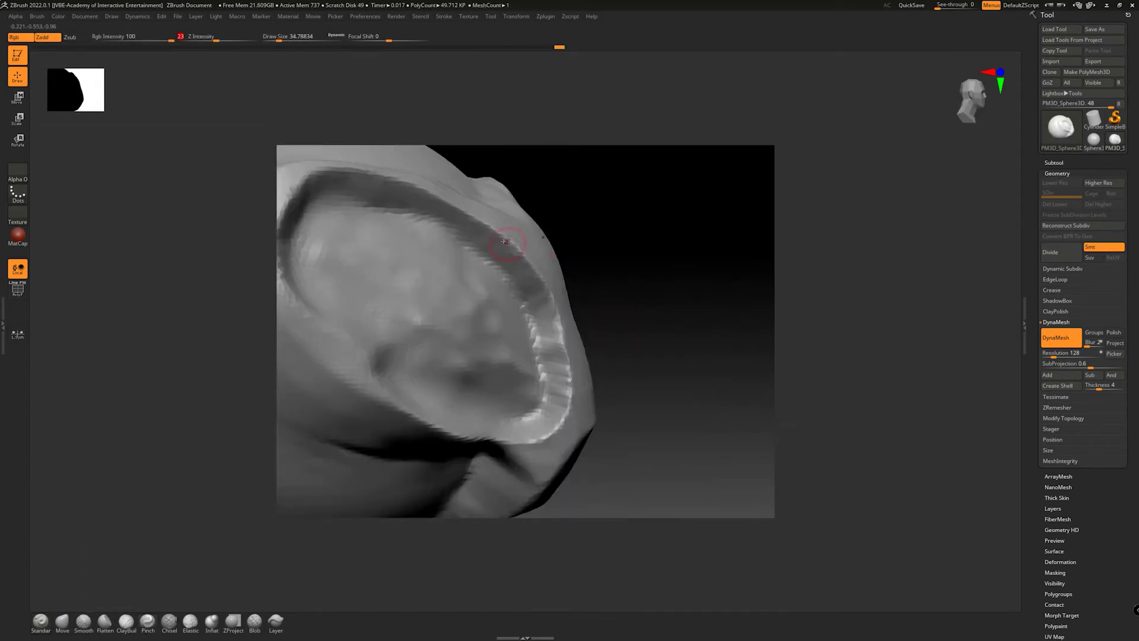
{"action": "left_click_drag", "start_coordinate": [671, 297], "coordinate": [628, 344]}
{"action": "left_click_drag", "start_coordinate": [536, 412], "coordinate": [463, 426]}
{"action": "mouse_move", "coordinate": [356, 237]}
{"action": "left_mouse_down"}
{"action": "mouse_move", "coordinate": [409, 273]}
{"action": "mouse_move", "coordinate": [469, 284]}
{"action": "left_mouse_up"}
{"action": "left_click_drag", "start_coordinate": [474, 291], "coordinate": [528, 362]}
{"action": "left_click_drag", "start_coordinate": [540, 294], "coordinate": [507, 258]}
{"action": "mouse_move", "coordinate": [507, 261]}
{"action": "left_mouse_down"}
{"action": "mouse_move", "coordinate": [394, 226]}
{"action": "mouse_move", "coordinate": [327, 220]}
{"action": "left_mouse_up"}
{"action": "left_click_drag", "start_coordinate": [670, 379], "coordinate": [647, 249]}
{"action": "left_click_drag", "start_coordinate": [572, 288], "coordinate": [614, 291]}
{"action": "mouse_move", "coordinate": [687, 342]}
{"action": "left_mouse_down"}
{"action": "mouse_move", "coordinate": [681, 367]}
{"action": "mouse_move", "coordinate": [697, 355]}
{"action": "left_mouse_up"}
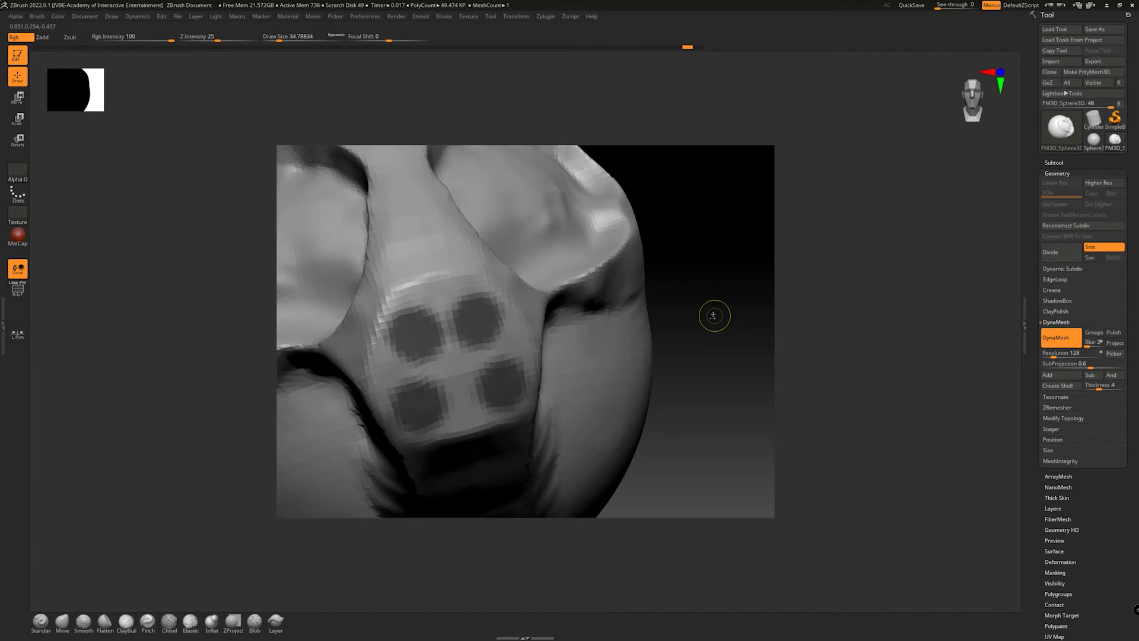
Step: Invert the mask of the four dots on the snout, sink them into sockets and clear the mask
{"action": "key", "text": "ctrl+shift+z"}
{"action": "key", "text": "ctrl+z"}
{"action": "key", "text": "ctrl+shift+z"}
{"action": "left_click", "coordinate": [655, 330], "text": "ctrl"}
{"action": "mouse_move", "coordinate": [659, 249]}
{"action": "right_mouse_down", "text": "ctrl"}
{"action": "mouse_move", "coordinate": [653, 369]}
{"action": "mouse_move", "coordinate": [653, 273]}
{"action": "right_mouse_up", "text": "ctrl"}
{"action": "left_click_drag", "start_coordinate": [493, 386], "coordinate": [528, 433]}
{"action": "left_click_drag", "start_coordinate": [261, 564], "coordinate": [256, 500]}
{"action": "left_click_drag", "start_coordinate": [706, 404], "coordinate": [730, 433], "text": "ctrl"}
{"action": "mouse_move", "coordinate": [712, 397]}
{"action": "left_mouse_down", "text": "ctrl"}
{"action": "mouse_move", "coordinate": [689, 422]}
{"action": "mouse_move", "coordinate": [617, 433]}
{"action": "left_mouse_up", "text": "ctrl"}
{"action": "right_click_drag", "start_coordinate": [617, 434], "coordinate": [618, 517], "text": "ctrl"}
Step: Pinch the edges of the snout's four sockets and remesh the model at a DynaMesh resolution of 240
{"action": "left_click", "coordinate": [147, 623]}
{"action": "mouse_move", "coordinate": [392, 225]}
{"action": "left_mouse_down"}
{"action": "mouse_move", "coordinate": [410, 301]}
{"action": "mouse_move", "coordinate": [380, 350]}
{"action": "left_mouse_up"}
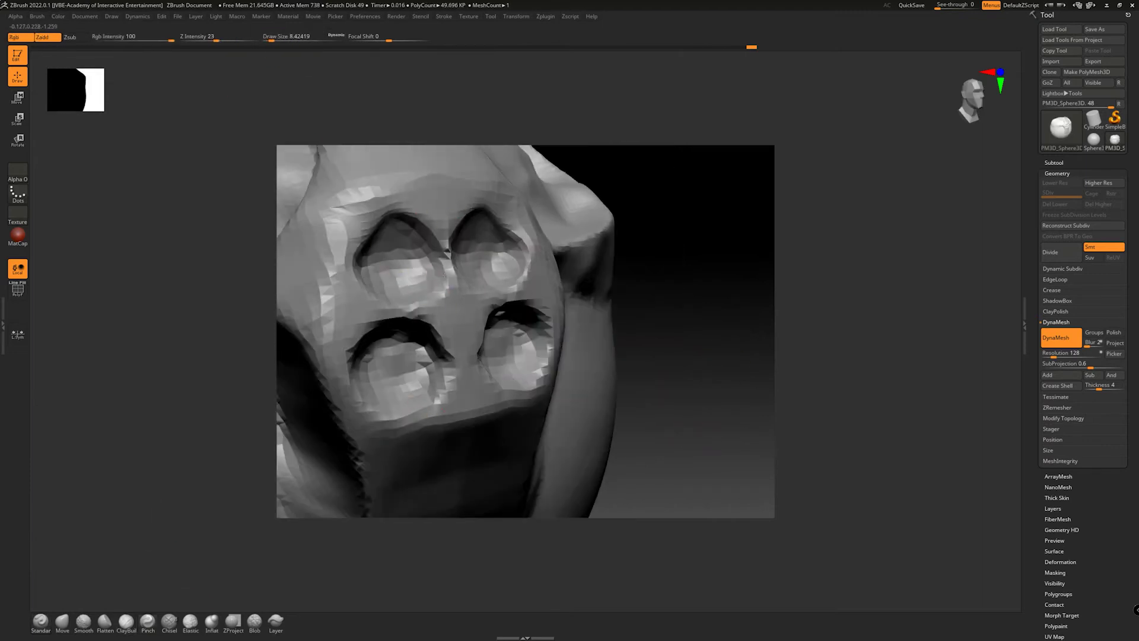
{"action": "left_click_drag", "start_coordinate": [1056, 353], "coordinate": [1060, 353]}
{"action": "left_click_drag", "start_coordinate": [676, 333], "coordinate": [641, 359], "text": "ctrl"}
{"action": "left_click_drag", "start_coordinate": [694, 275], "coordinate": [665, 285]}
{"action": "right_click_drag", "start_coordinate": [688, 284], "coordinate": [689, 358], "text": "ctrl"}
{"action": "left_click_drag", "start_coordinate": [689, 358], "coordinate": [722, 438], "text": "alt"}
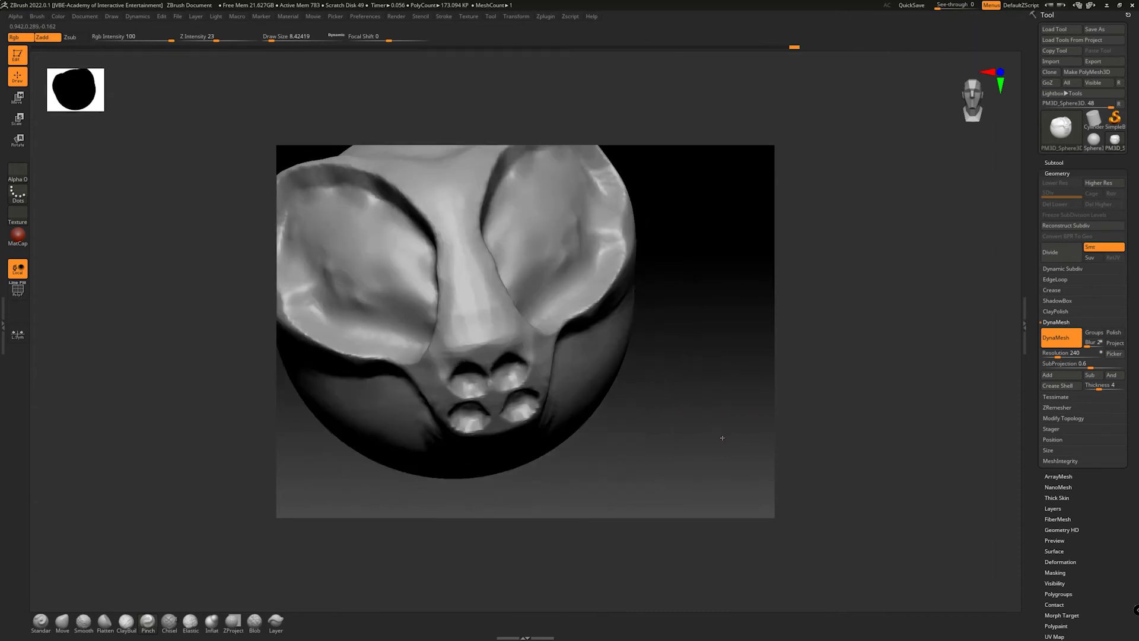
Step: Inspect the remeshed head's snout, side and underside
{"action": "right_click_drag", "start_coordinate": [722, 437], "coordinate": [779, 440], "text": "ctrl"}
{"action": "mouse_move", "coordinate": [779, 441]}
{"action": "left_mouse_down"}
{"action": "mouse_move", "coordinate": [745, 419]}
{"action": "mouse_move", "coordinate": [572, 373]}
{"action": "left_mouse_up"}
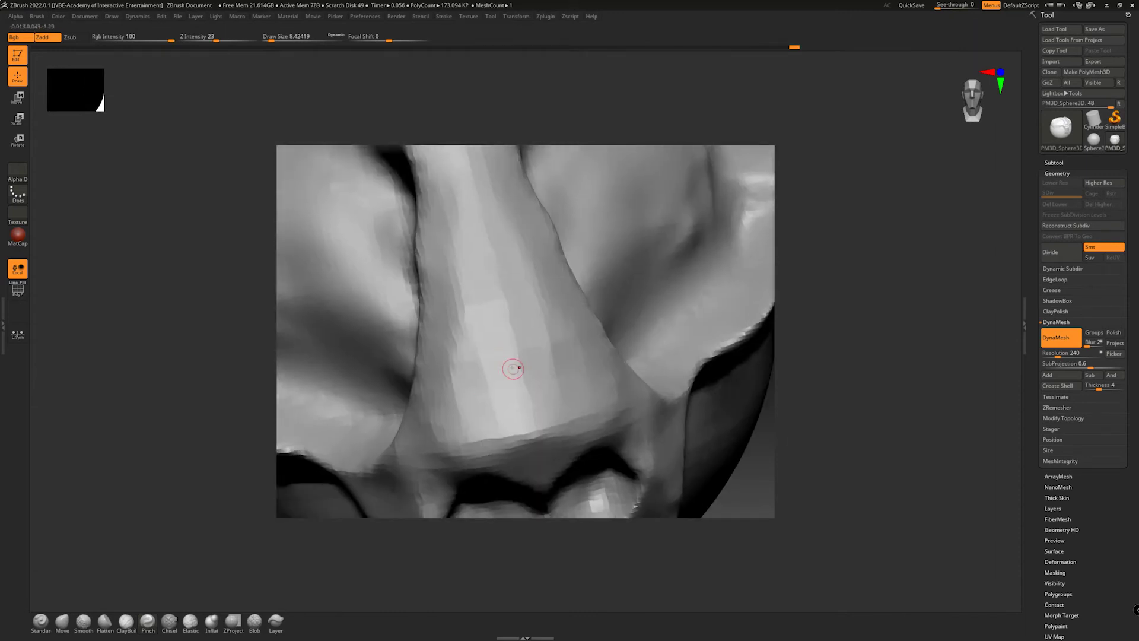
{"action": "mouse_move", "coordinate": [729, 484]}
{"action": "left_mouse_down"}
{"action": "mouse_move", "coordinate": [661, 409]}
{"action": "mouse_move", "coordinate": [677, 415]}
{"action": "mouse_move", "coordinate": [613, 433]}
{"action": "mouse_move", "coordinate": [625, 437]}
{"action": "mouse_move", "coordinate": [613, 394]}
{"action": "mouse_move", "coordinate": [567, 409]}
{"action": "left_mouse_up"}
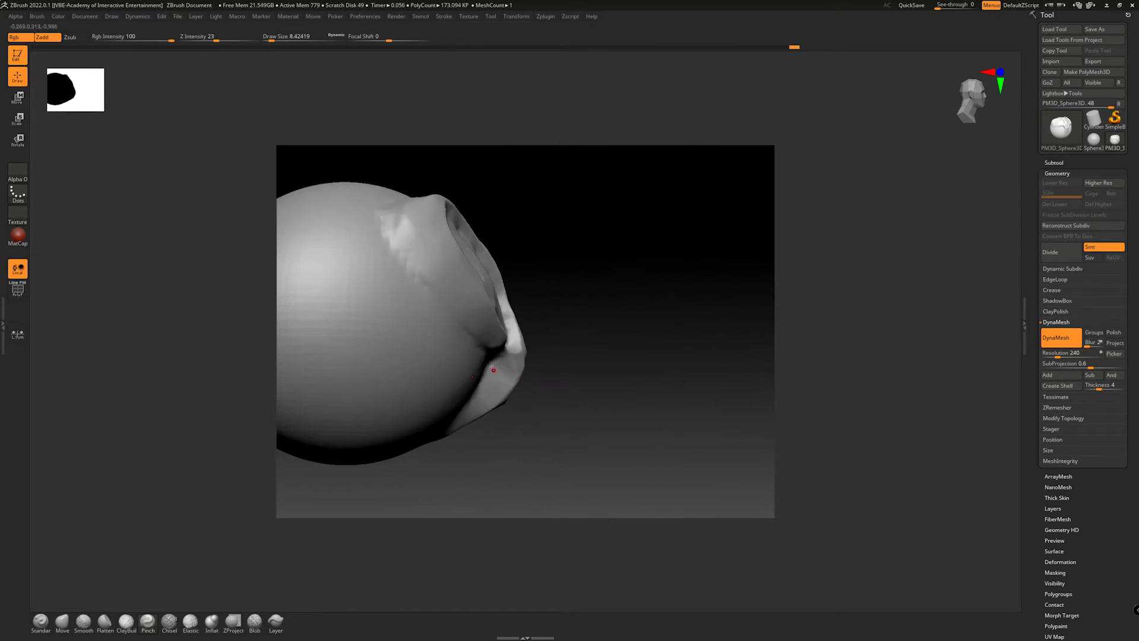
{"action": "mouse_move", "coordinate": [598, 387]}
{"action": "left_mouse_down"}
{"action": "mouse_move", "coordinate": [451, 332]}
{"action": "mouse_move", "coordinate": [334, 153]}
{"action": "left_mouse_up"}
{"action": "left_click_drag", "start_coordinate": [640, 478], "coordinate": [643, 415]}
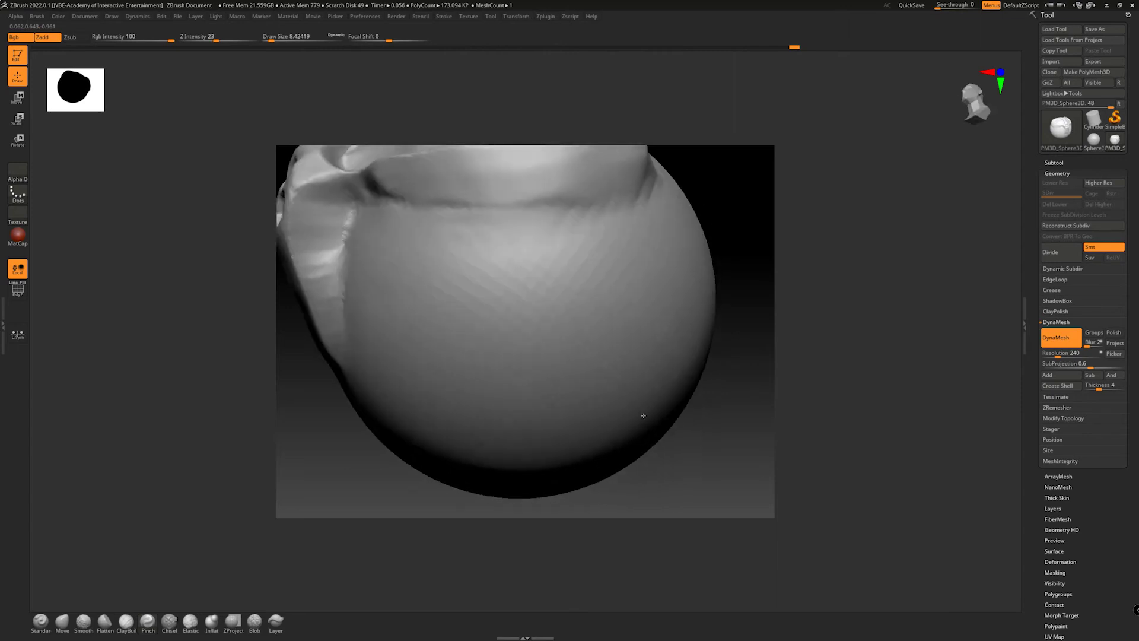
{"action": "left_click_drag", "start_coordinate": [359, 450], "coordinate": [494, 368]}
{"action": "mouse_move", "coordinate": [398, 417]}
{"action": "left_mouse_down"}
{"action": "mouse_move", "coordinate": [374, 348]}
{"action": "mouse_move", "coordinate": [647, 408]}
{"action": "mouse_move", "coordinate": [582, 438]}
{"action": "mouse_move", "coordinate": [588, 411]}
{"action": "mouse_move", "coordinate": [652, 415]}
{"action": "mouse_move", "coordinate": [604, 348]}
{"action": "mouse_move", "coordinate": [681, 363]}
{"action": "mouse_move", "coordinate": [474, 510]}
{"action": "mouse_move", "coordinate": [280, 546]}
{"action": "left_mouse_up"}
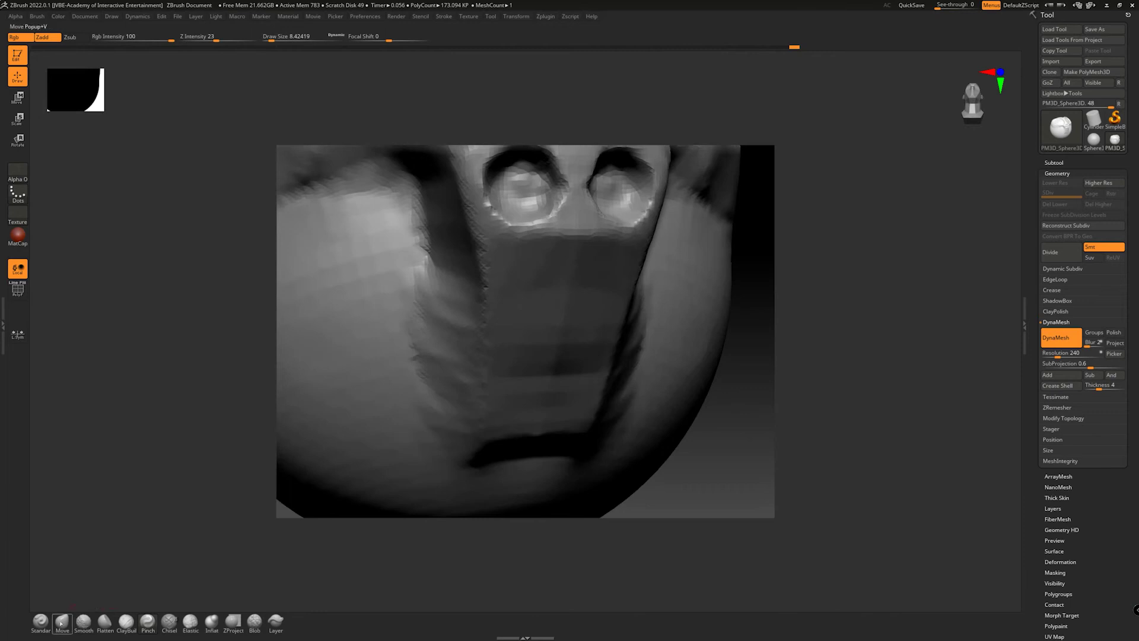
Step: Carve two horizontal grooves and a stack of V-shaped notches into the strip below the sockets with the Chisel's BrushTip 2
{"action": "left_click", "coordinate": [42, 620]}
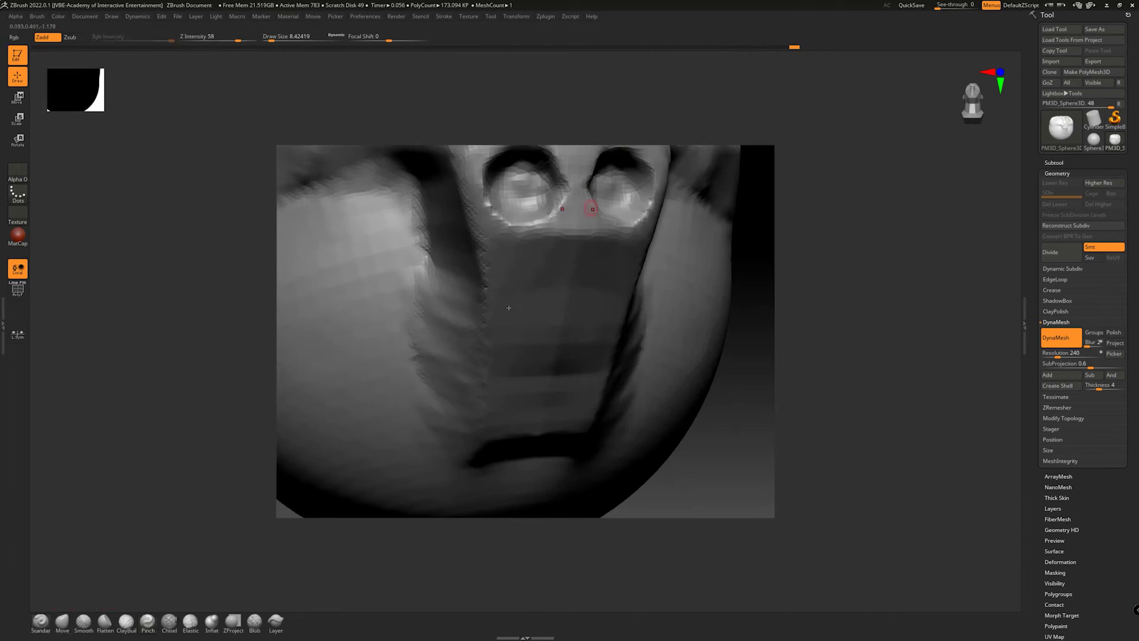
{"action": "left_click", "coordinate": [148, 621]}
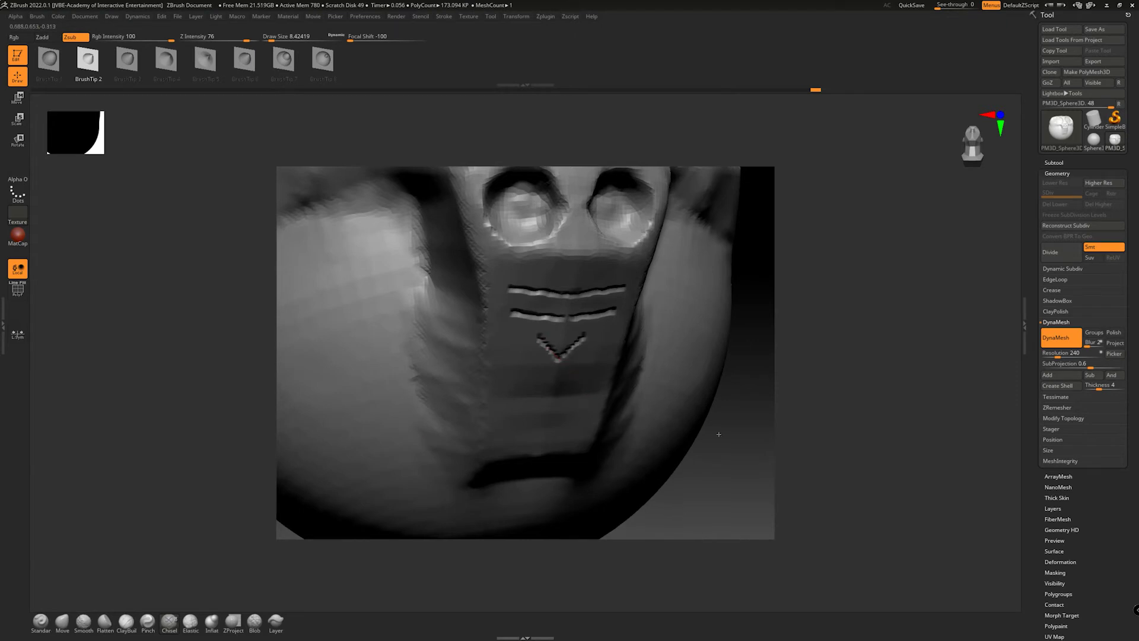
{"action": "right_click_drag", "start_coordinate": [717, 433], "coordinate": [766, 444], "text": "ctrl"}
{"action": "mouse_move", "coordinate": [759, 504]}
{"action": "left_mouse_down"}
{"action": "mouse_move", "coordinate": [748, 436]}
{"action": "mouse_move", "coordinate": [661, 428]}
{"action": "left_mouse_up"}
{"action": "left_click_drag", "start_coordinate": [550, 448], "coordinate": [574, 483]}
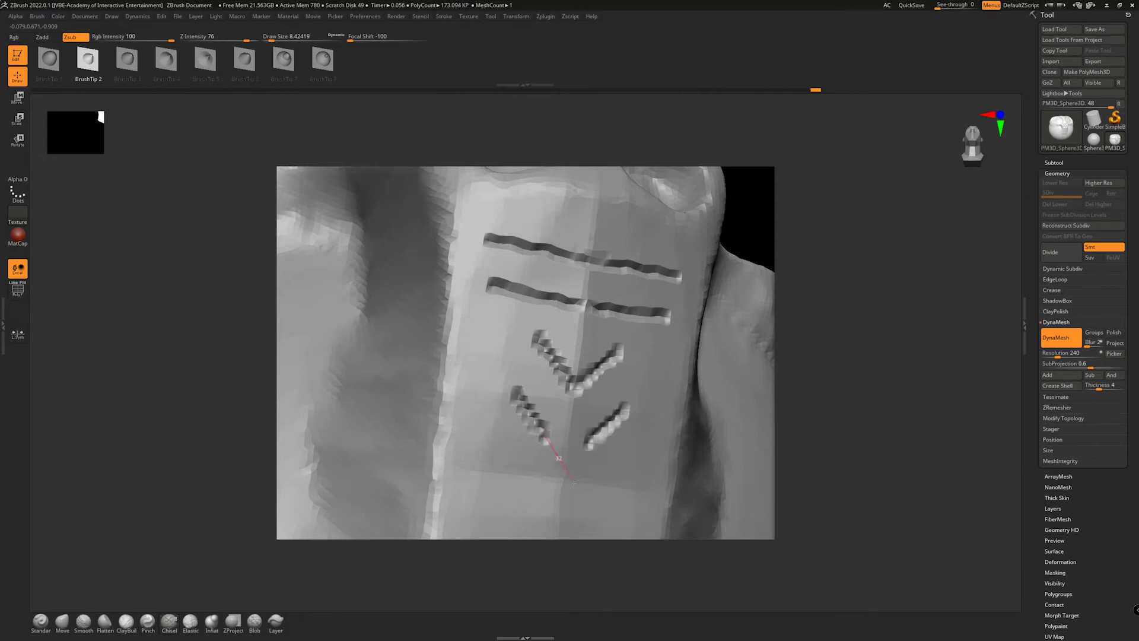
{"action": "left_click_drag", "start_coordinate": [512, 505], "coordinate": [567, 563]}
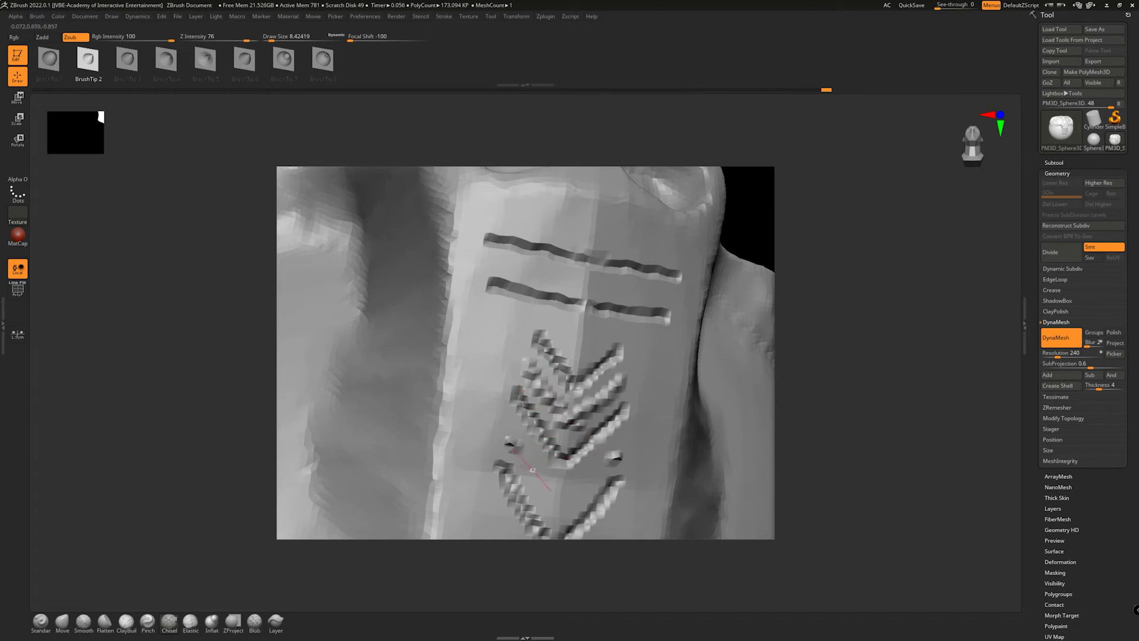
{"action": "left_click_drag", "start_coordinate": [552, 491], "coordinate": [579, 515]}
{"action": "left_click_drag", "start_coordinate": [745, 211], "coordinate": [641, 257], "text": "alt"}
{"action": "mouse_move", "coordinate": [705, 279]}
{"action": "left_mouse_down", "text": "alt"}
{"action": "mouse_move", "coordinate": [648, 231]}
{"action": "mouse_move", "coordinate": [669, 315]}
{"action": "mouse_move", "coordinate": [707, 191]}
{"action": "mouse_move", "coordinate": [699, 318]}
{"action": "mouse_move", "coordinate": [655, 326]}
{"action": "mouse_move", "coordinate": [695, 461]}
{"action": "mouse_move", "coordinate": [661, 433]}
{"action": "mouse_move", "coordinate": [712, 427]}
{"action": "left_mouse_up", "text": "alt"}
Step: Hollow out the unmasked area of the side bump in subtract mode at a draw size of about 77, and smooth its inside
{"action": "left_click", "coordinate": [105, 623]}
{"action": "mouse_move", "coordinate": [478, 210]}
{"action": "left_mouse_down"}
{"action": "mouse_move", "coordinate": [458, 254]}
{"action": "mouse_move", "coordinate": [649, 376]}
{"action": "mouse_move", "coordinate": [629, 377]}
{"action": "left_mouse_up"}
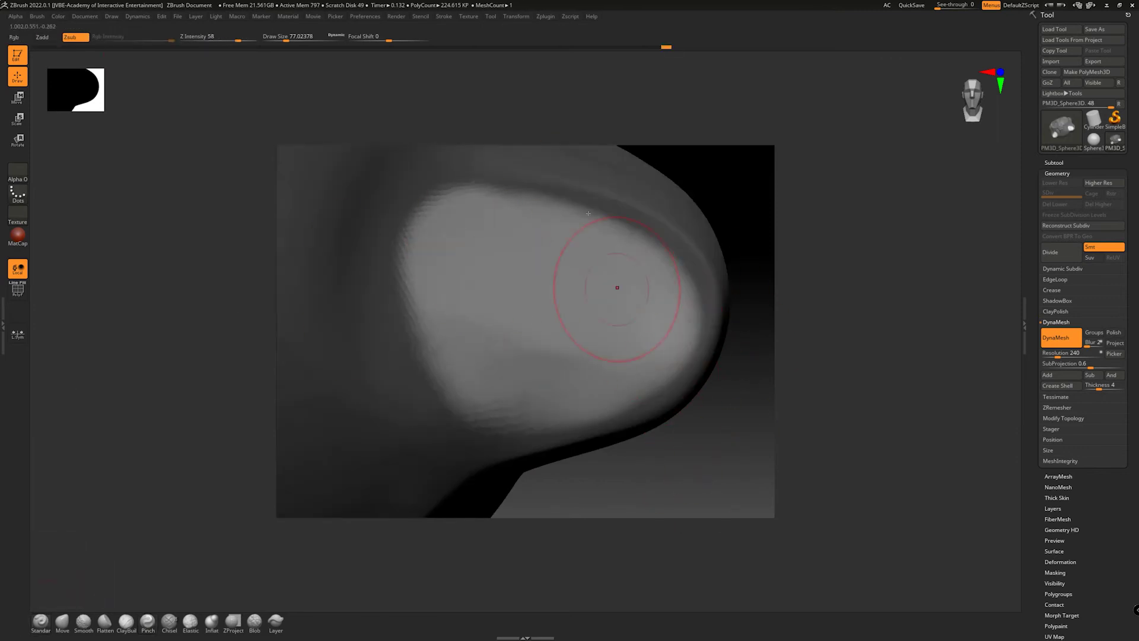
{"action": "mouse_move", "coordinate": [616, 285]}
{"action": "left_mouse_down"}
{"action": "mouse_move", "coordinate": [500, 347]}
{"action": "mouse_move", "coordinate": [605, 332]}
{"action": "left_mouse_up"}
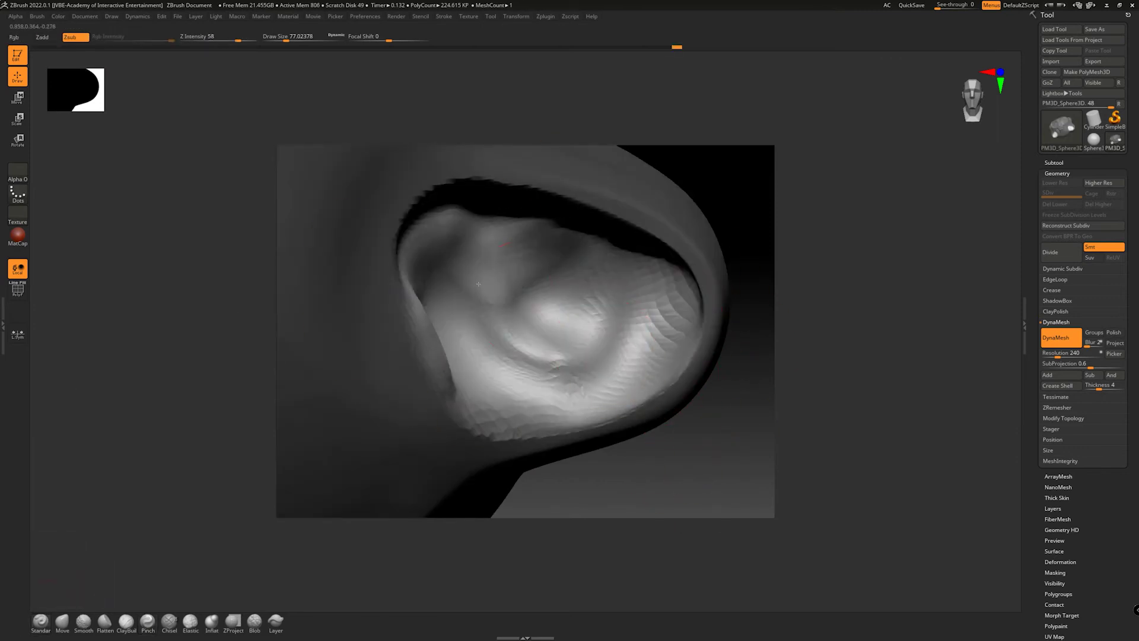
{"action": "left_click_drag", "start_coordinate": [534, 332], "coordinate": [664, 356], "text": "shift"}
{"action": "mouse_move", "coordinate": [665, 297]}
{"action": "left_mouse_down", "text": "shift"}
{"action": "mouse_move", "coordinate": [566, 297]}
{"action": "mouse_move", "coordinate": [647, 368]}
{"action": "left_mouse_up", "text": "shift"}
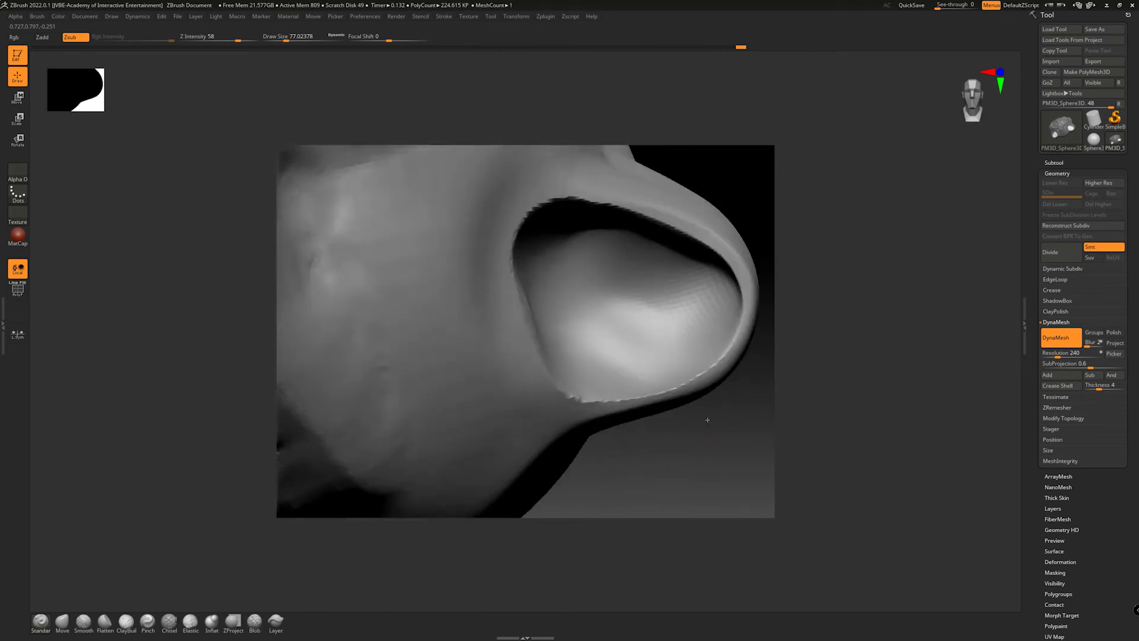
Step: Set the Move brush's draw size to about 116 and mask everything except the rounded bump on top of the head
{"action": "left_click", "coordinate": [148, 620]}
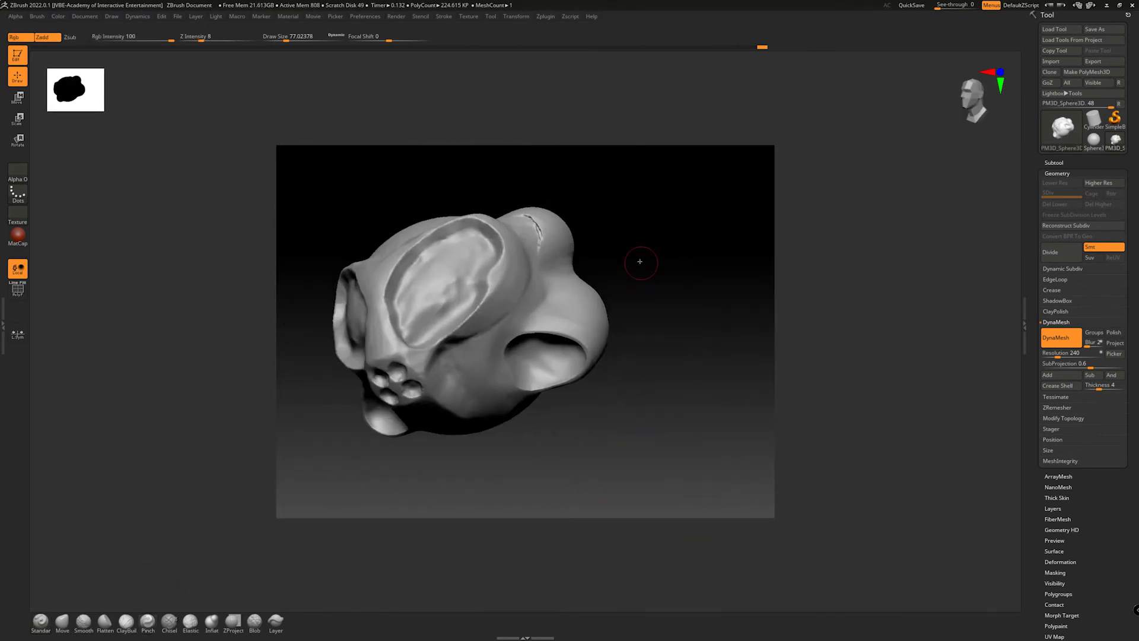
{"action": "left_click", "coordinate": [60, 623]}
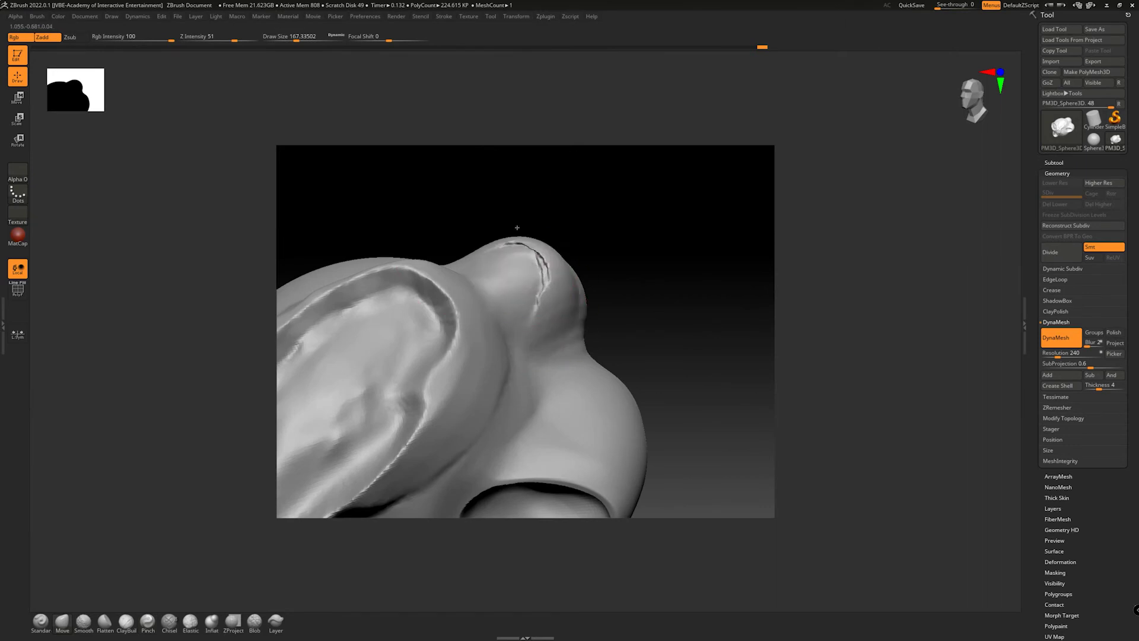
{"action": "left_click_drag", "start_coordinate": [517, 228], "coordinate": [518, 226]}
{"action": "mouse_move", "coordinate": [664, 284]}
{"action": "left_mouse_down"}
{"action": "mouse_move", "coordinate": [643, 297]}
{"action": "mouse_move", "coordinate": [657, 278]}
{"action": "left_mouse_up"}
{"action": "left_click", "coordinate": [291, 39]}
{"action": "left_click_drag", "start_coordinate": [521, 272], "coordinate": [525, 277], "text": "ctrl"}
{"action": "left_click_drag", "start_coordinate": [614, 264], "coordinate": [570, 291]}
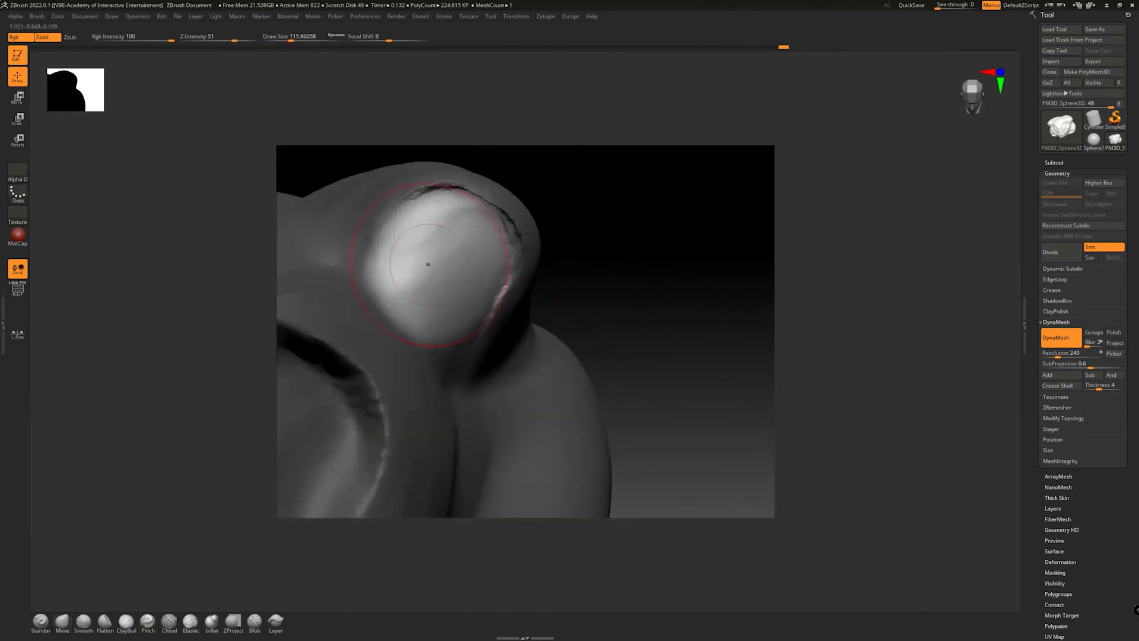
Step: Reshape the unmasked bump on top of the head with the Move brush, and clear the mask and remesh
{"action": "key", "text": "alt"}
{"action": "left_click_drag", "start_coordinate": [387, 268], "coordinate": [451, 261], "text": "alt"}
{"action": "mouse_move", "coordinate": [594, 279]}
{"action": "left_mouse_down", "text": "ctrl"}
{"action": "mouse_move", "coordinate": [613, 291]}
{"action": "mouse_move", "coordinate": [638, 261]}
{"action": "mouse_move", "coordinate": [696, 361]}
{"action": "mouse_move", "coordinate": [623, 370]}
{"action": "left_mouse_up", "text": "ctrl"}
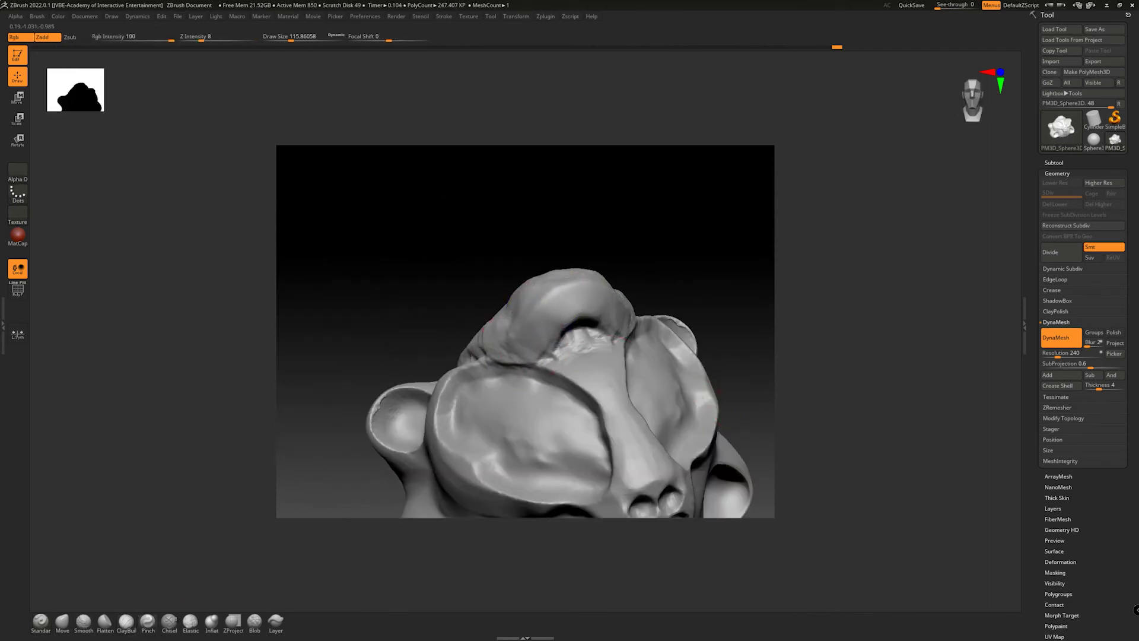
{"action": "mouse_move", "coordinate": [611, 249]}
{"action": "left_mouse_down"}
{"action": "mouse_move", "coordinate": [636, 237]}
{"action": "mouse_move", "coordinate": [635, 277]}
{"action": "mouse_move", "coordinate": [577, 191]}
{"action": "mouse_move", "coordinate": [676, 338]}
{"action": "mouse_move", "coordinate": [682, 457]}
{"action": "left_mouse_up"}
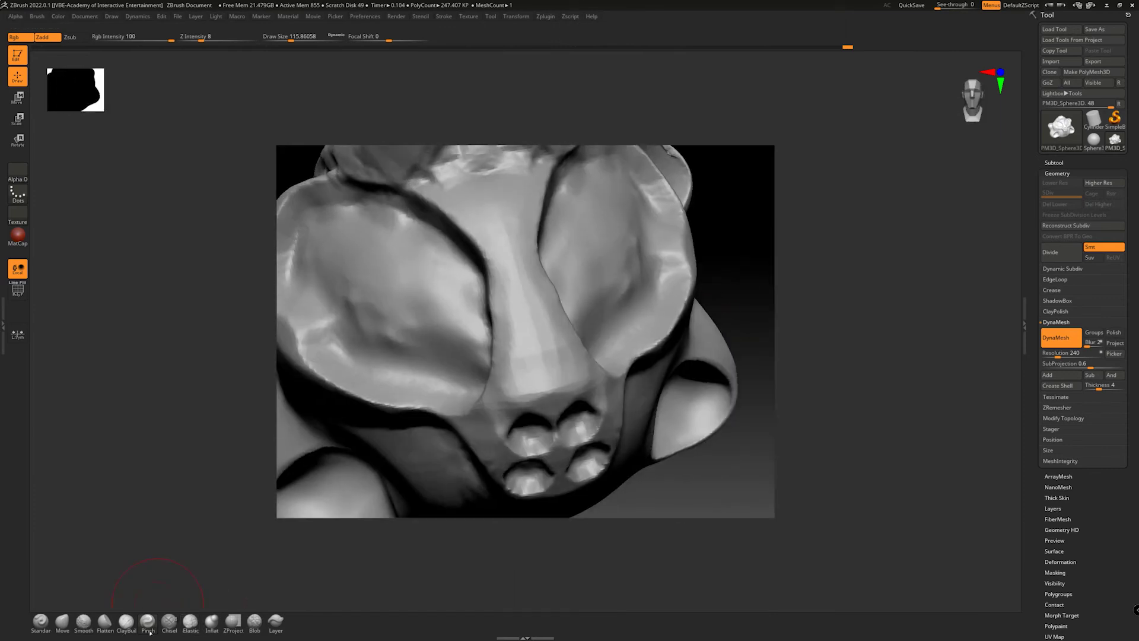
Step: Sharpen the narrow triangular groove on the bridge between the sockets with the Pinch brush at draw size 28.75 and Z Intensity 17
{"action": "left_click", "coordinate": [147, 623]}
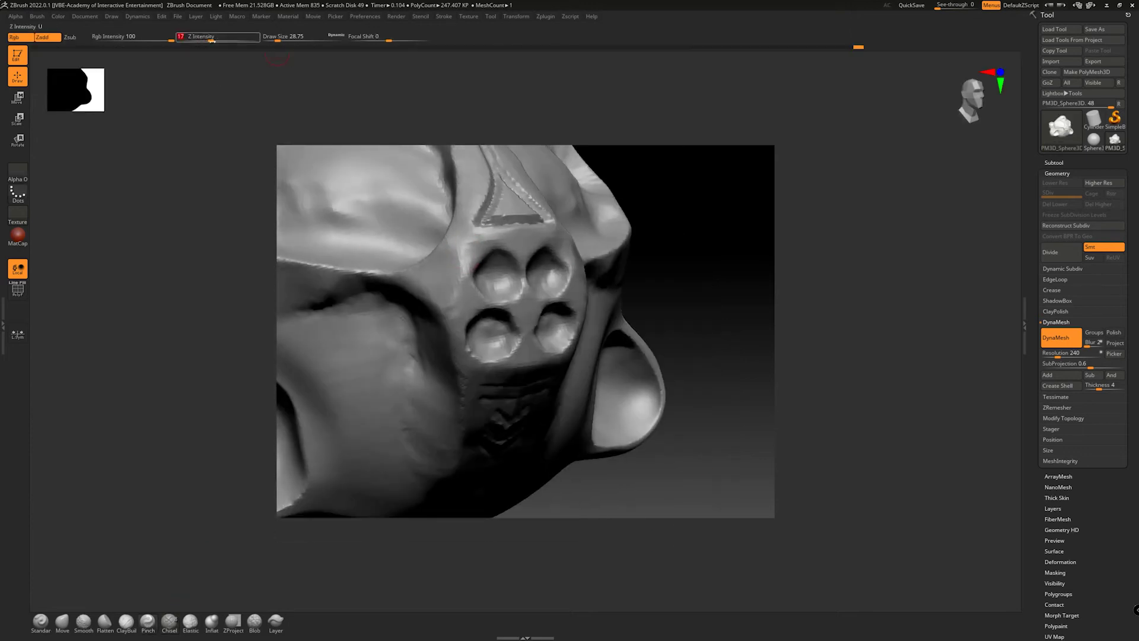
{"action": "left_click_drag", "start_coordinate": [667, 287], "coordinate": [691, 439]}
{"action": "left_click_drag", "start_coordinate": [470, 394], "coordinate": [383, 310]}
{"action": "left_click_drag", "start_coordinate": [724, 356], "coordinate": [714, 237]}
{"action": "left_click_drag", "start_coordinate": [463, 229], "coordinate": [467, 291]}
{"action": "mouse_move", "coordinate": [724, 457]}
{"action": "left_mouse_down"}
{"action": "mouse_move", "coordinate": [616, 460]}
{"action": "mouse_move", "coordinate": [557, 483]}
{"action": "mouse_move", "coordinate": [528, 445]}
{"action": "mouse_move", "coordinate": [594, 371]}
{"action": "mouse_move", "coordinate": [570, 404]}
{"action": "mouse_move", "coordinate": [585, 369]}
{"action": "mouse_move", "coordinate": [569, 358]}
{"action": "mouse_move", "coordinate": [613, 384]}
{"action": "mouse_move", "coordinate": [576, 364]}
{"action": "mouse_move", "coordinate": [694, 342]}
{"action": "left_mouse_up"}
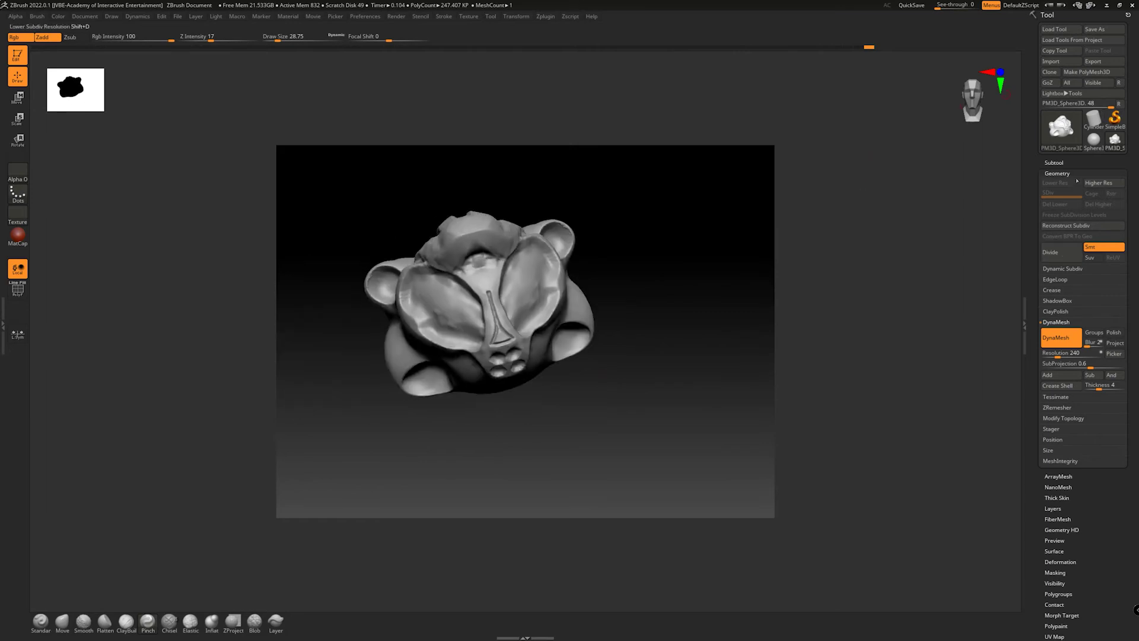
Step: Insert a Sphere3D as a new subtool beneath the head in the subtool list
{"action": "left_click", "coordinate": [1056, 162]}
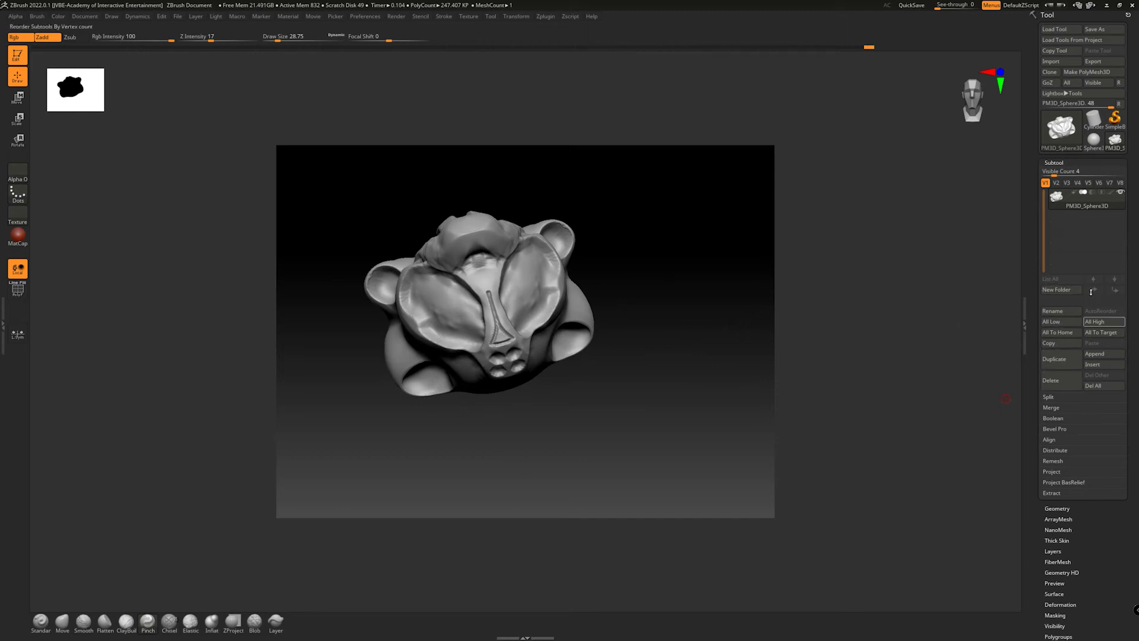
{"action": "left_click", "coordinate": [1091, 363]}
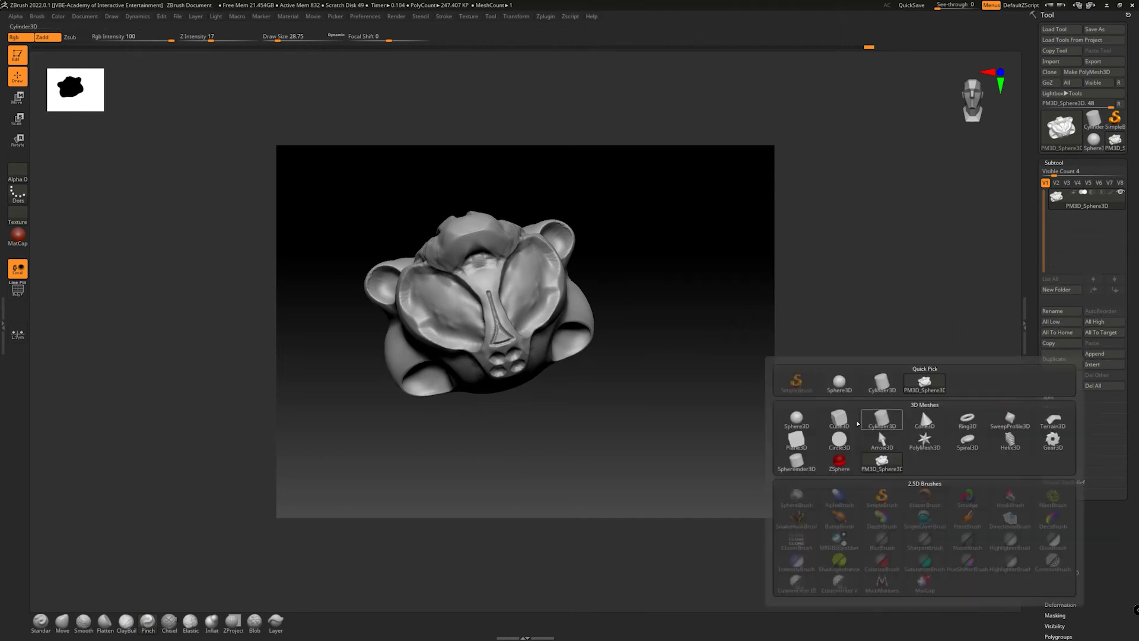
{"action": "left_click", "coordinate": [796, 419]}
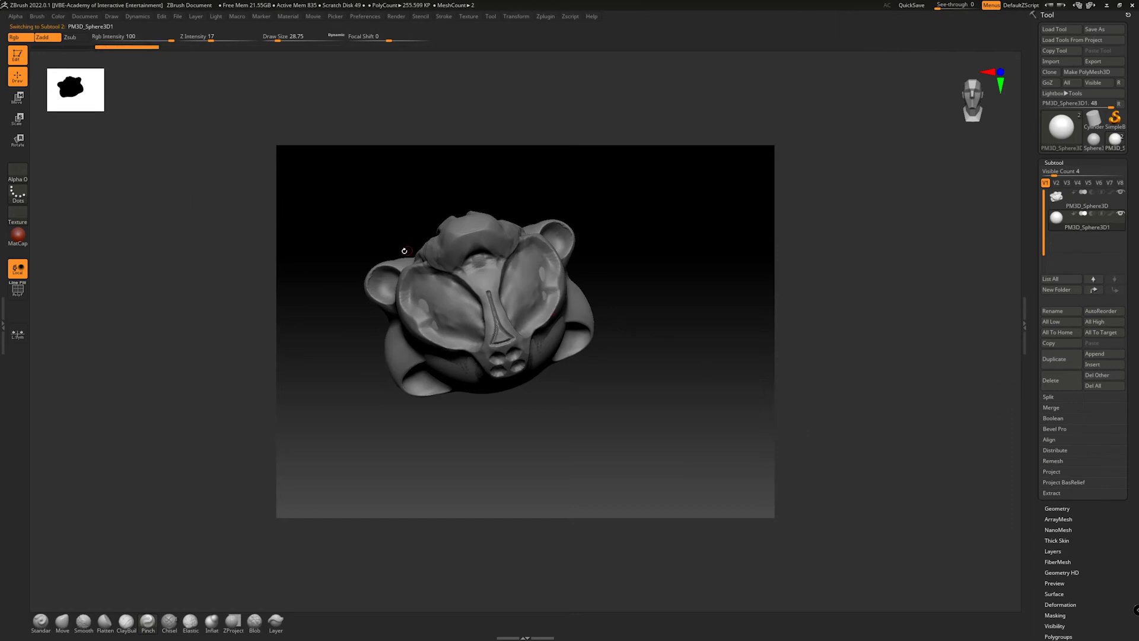
Step: Scale the inserted sphere into an elongated ellipsoid and move it to the head's hollowed lower side bump
{"action": "key", "text": "w"}
{"action": "left_click_drag", "start_coordinate": [435, 321], "coordinate": [557, 285]}
{"action": "left_click_drag", "start_coordinate": [596, 246], "coordinate": [608, 295]}
{"action": "left_click_drag", "start_coordinate": [556, 357], "coordinate": [508, 371]}
{"action": "left_click_drag", "start_coordinate": [671, 435], "coordinate": [702, 402], "text": "alt"}
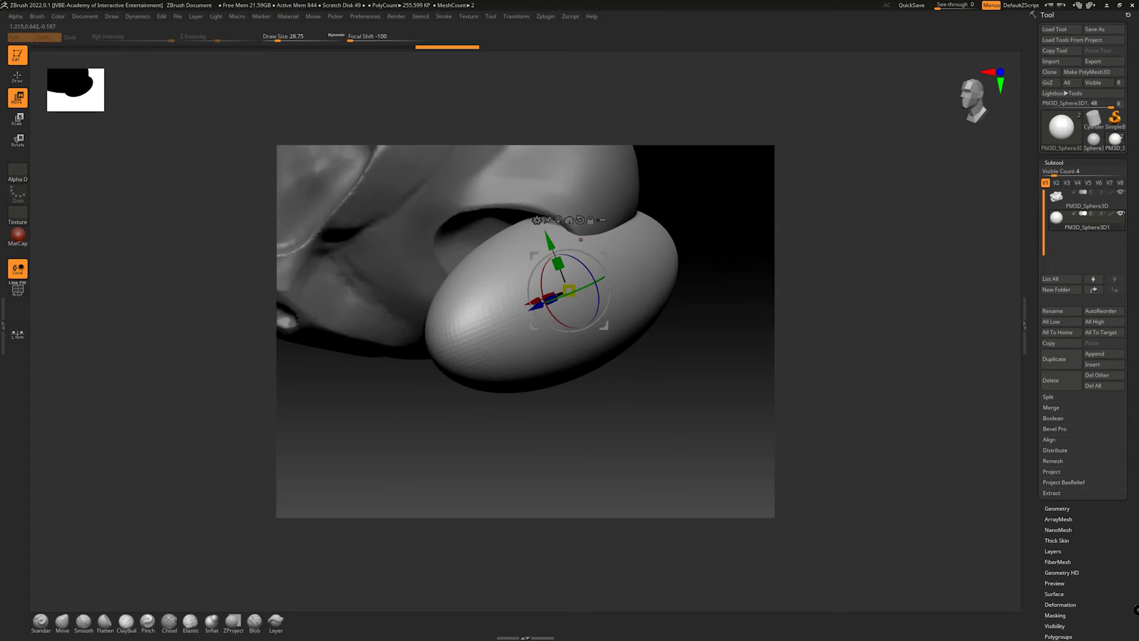
{"action": "left_click", "coordinate": [1121, 191]}
{"action": "left_click", "coordinate": [1120, 192]}
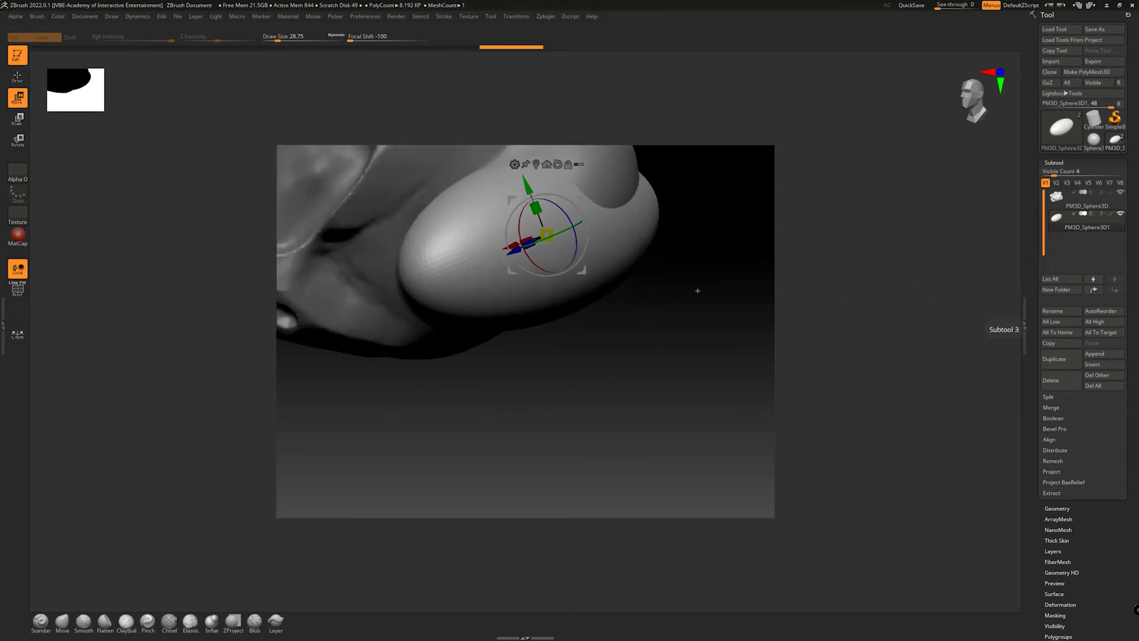
{"action": "mouse_move", "coordinate": [712, 397]}
{"action": "left_mouse_down"}
{"action": "mouse_move", "coordinate": [684, 432]}
{"action": "mouse_move", "coordinate": [678, 422]}
{"action": "mouse_move", "coordinate": [631, 453]}
{"action": "mouse_move", "coordinate": [526, 453]}
{"action": "mouse_move", "coordinate": [538, 472]}
{"action": "mouse_move", "coordinate": [565, 474]}
{"action": "mouse_move", "coordinate": [511, 475]}
{"action": "mouse_move", "coordinate": [534, 454]}
{"action": "mouse_move", "coordinate": [532, 433]}
{"action": "mouse_move", "coordinate": [472, 323]}
{"action": "left_mouse_up"}
{"action": "left_click_drag", "start_coordinate": [611, 414], "coordinate": [677, 429]}
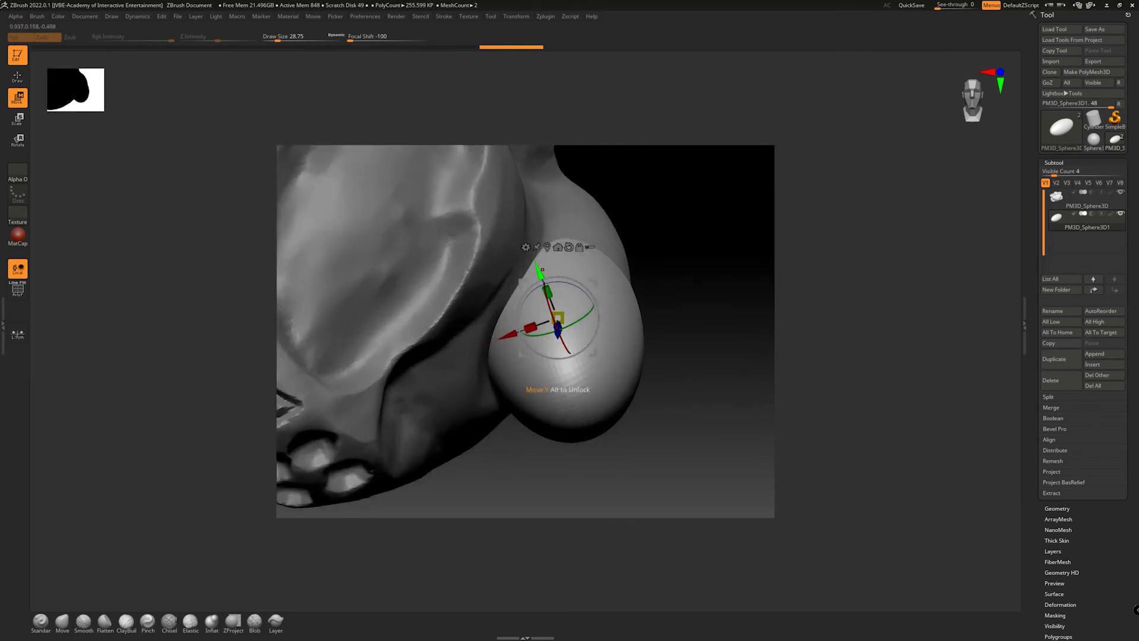
Step: Scale the ellipsoid down in height and width, and move it until it sits inside the hollow of the lower side bump
{"action": "left_click_drag", "start_coordinate": [560, 382], "coordinate": [558, 383]}
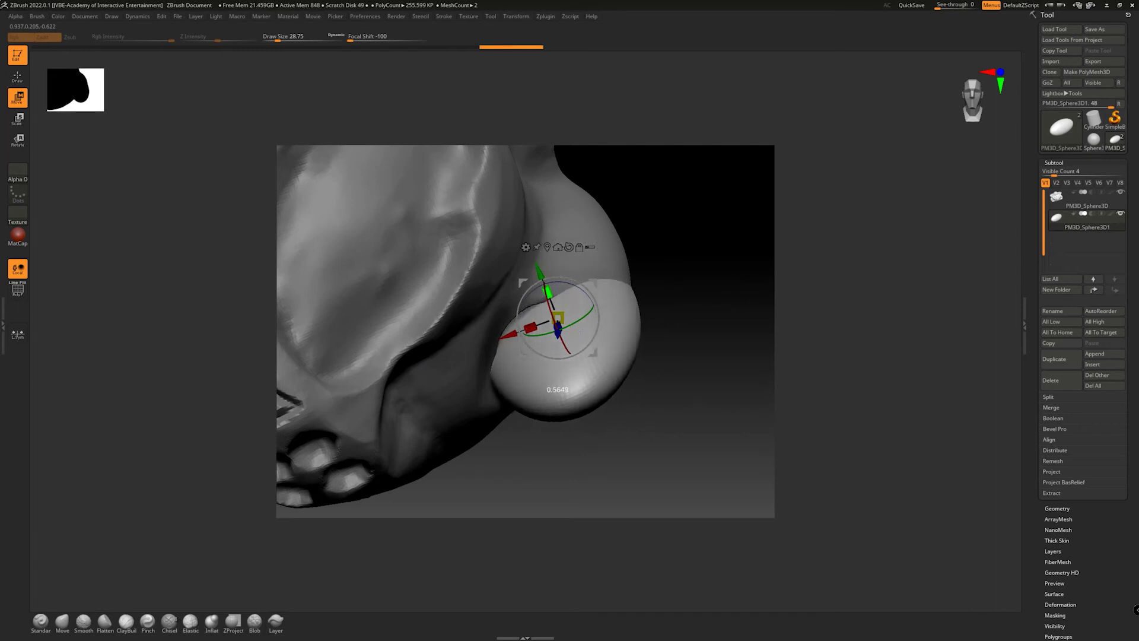
{"action": "left_click_drag", "start_coordinate": [521, 328], "coordinate": [528, 328]}
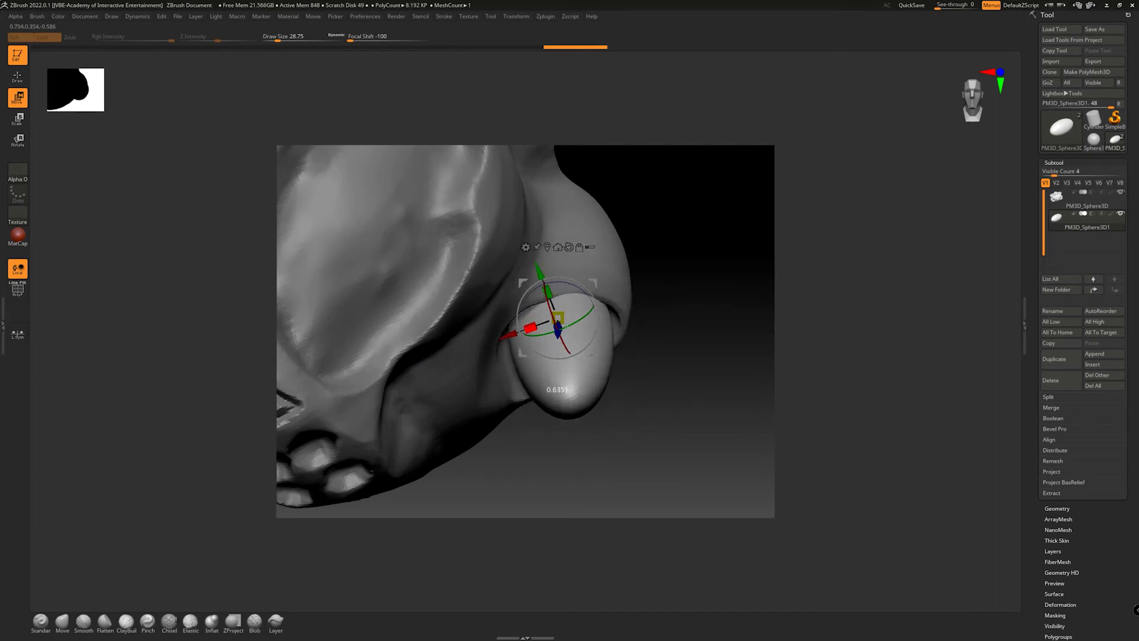
{"action": "mouse_move", "coordinate": [661, 395]}
{"action": "left_mouse_down"}
{"action": "mouse_move", "coordinate": [659, 382]}
{"action": "mouse_move", "coordinate": [643, 389]}
{"action": "left_mouse_up"}
{"action": "left_click_drag", "start_coordinate": [540, 309], "coordinate": [497, 318]}
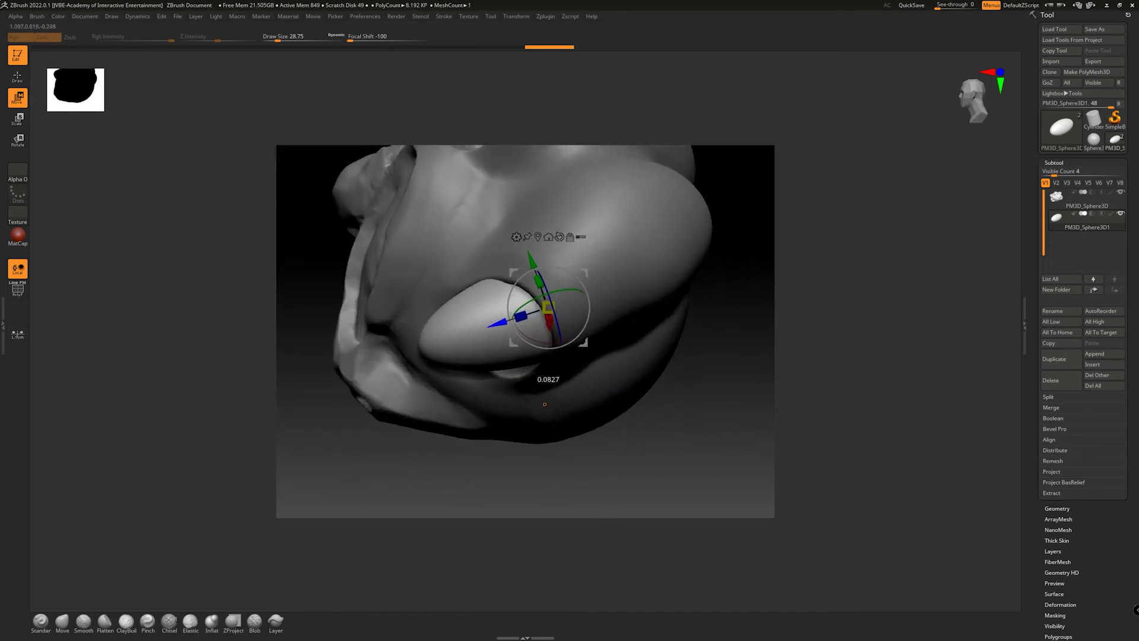
{"action": "left_click_drag", "start_coordinate": [704, 455], "coordinate": [668, 407]}
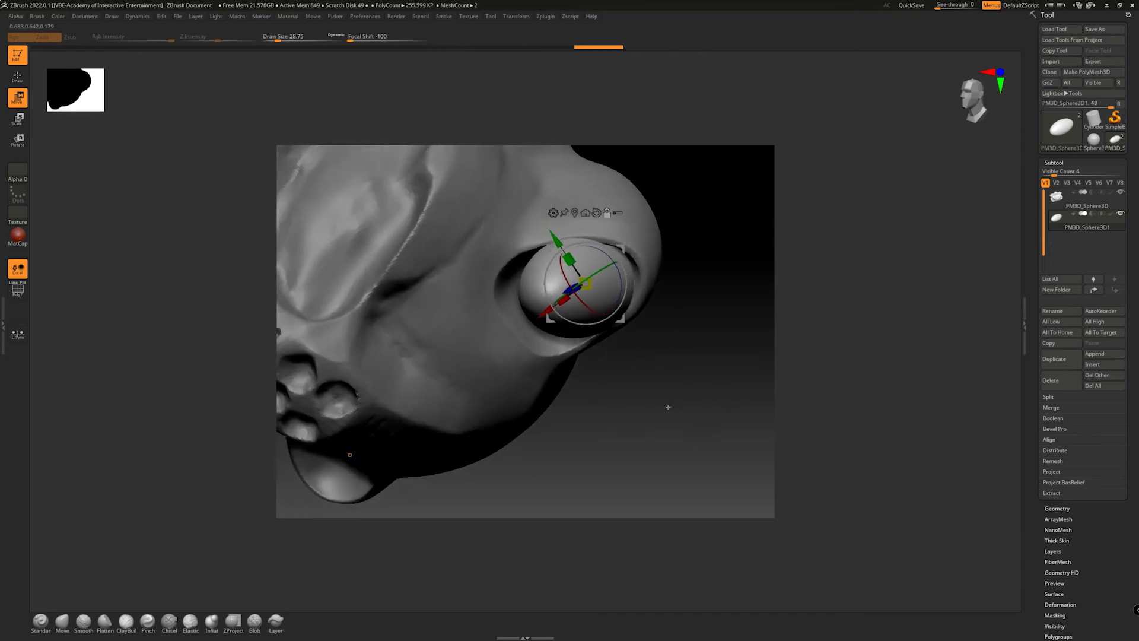
{"action": "left_click_drag", "start_coordinate": [676, 356], "coordinate": [638, 338]}
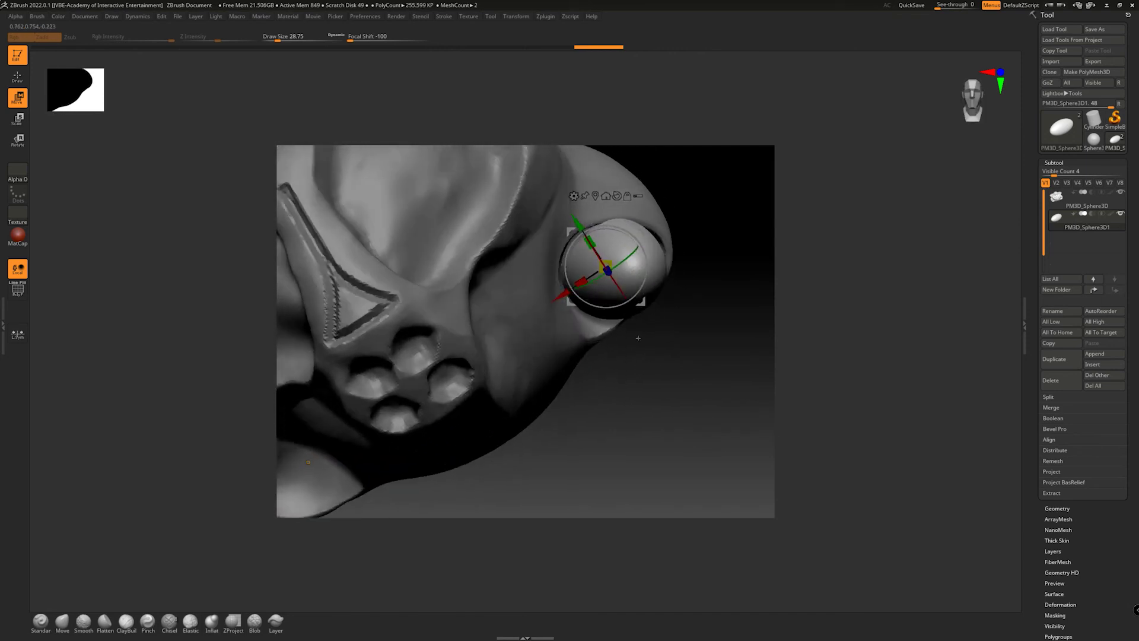
{"action": "left_click_drag", "start_coordinate": [576, 281], "coordinate": [562, 292]}
{"action": "right_click_drag", "start_coordinate": [564, 294], "coordinate": [536, 340], "text": "alt"}
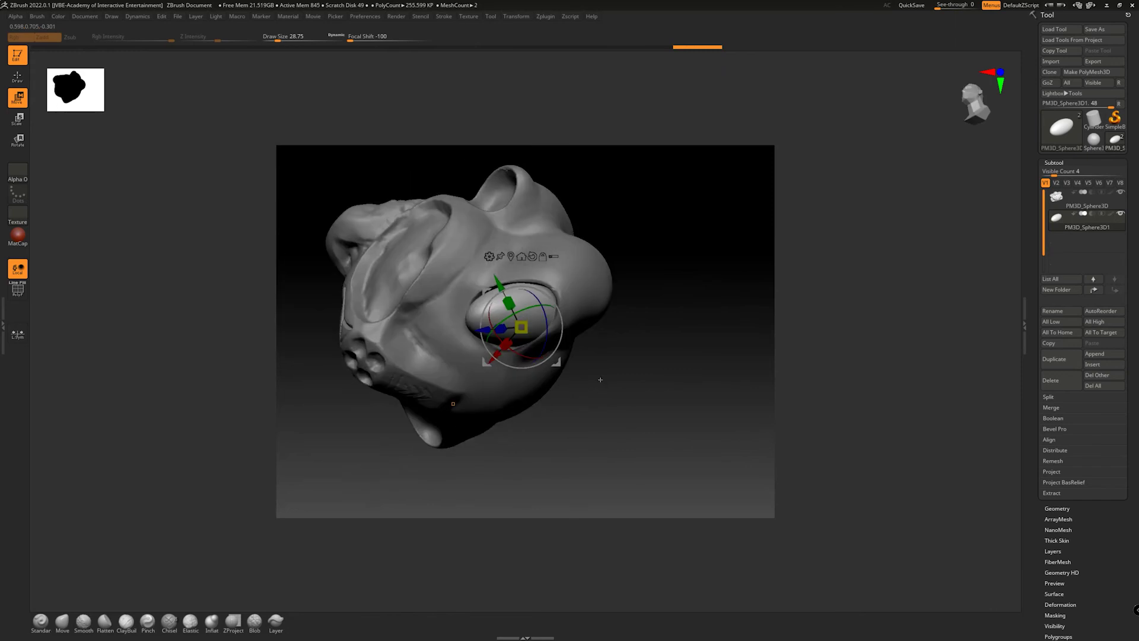
Step: Try reshaping the ellipsoid in the side hollow with brush strokes, enlarging the draw size to about 365
{"action": "key", "text": "q"}
{"action": "left_click", "coordinate": [511, 309]}
{"action": "key", "text": "ctrl+z"}
{"action": "left_click_drag", "start_coordinate": [277, 39], "coordinate": [311, 39]}
{"action": "left_click", "coordinate": [526, 295]}
{"action": "key", "text": "ctrl+z"}
{"action": "right_click_drag", "start_coordinate": [526, 294], "coordinate": [678, 335], "text": "ctrl"}
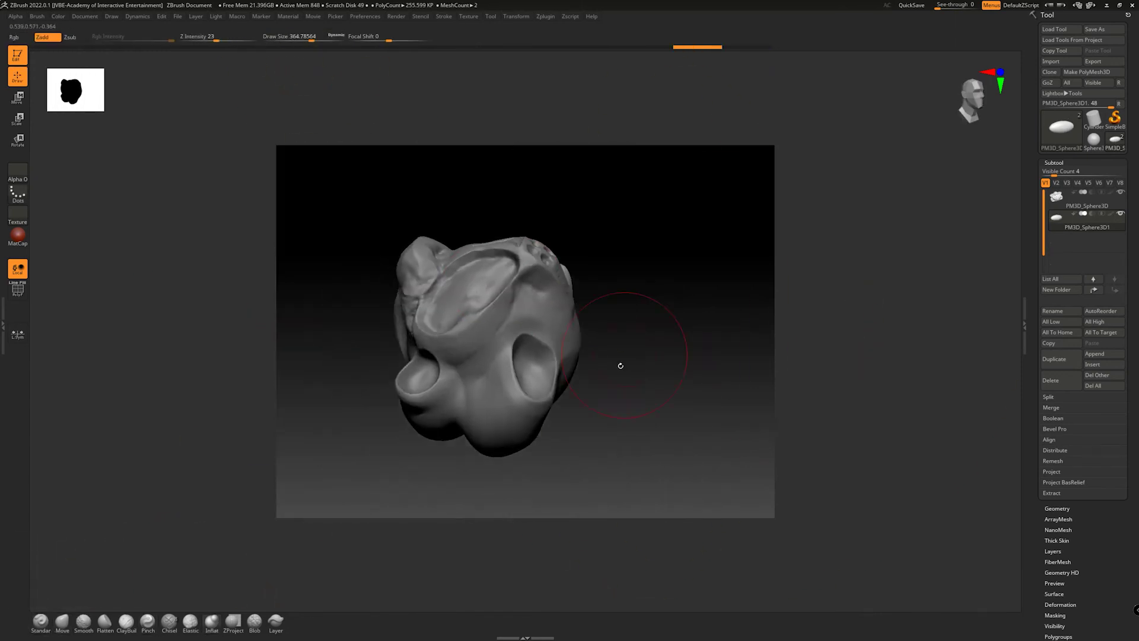
Step: Shape the front of the inserted form in the side hollow at draw size about 149, and make it the active subtool
{"action": "mouse_move", "coordinate": [618, 363]}
{"action": "left_mouse_down"}
{"action": "mouse_move", "coordinate": [604, 451]}
{"action": "mouse_move", "coordinate": [657, 389]}
{"action": "mouse_move", "coordinate": [657, 354]}
{"action": "left_mouse_up"}
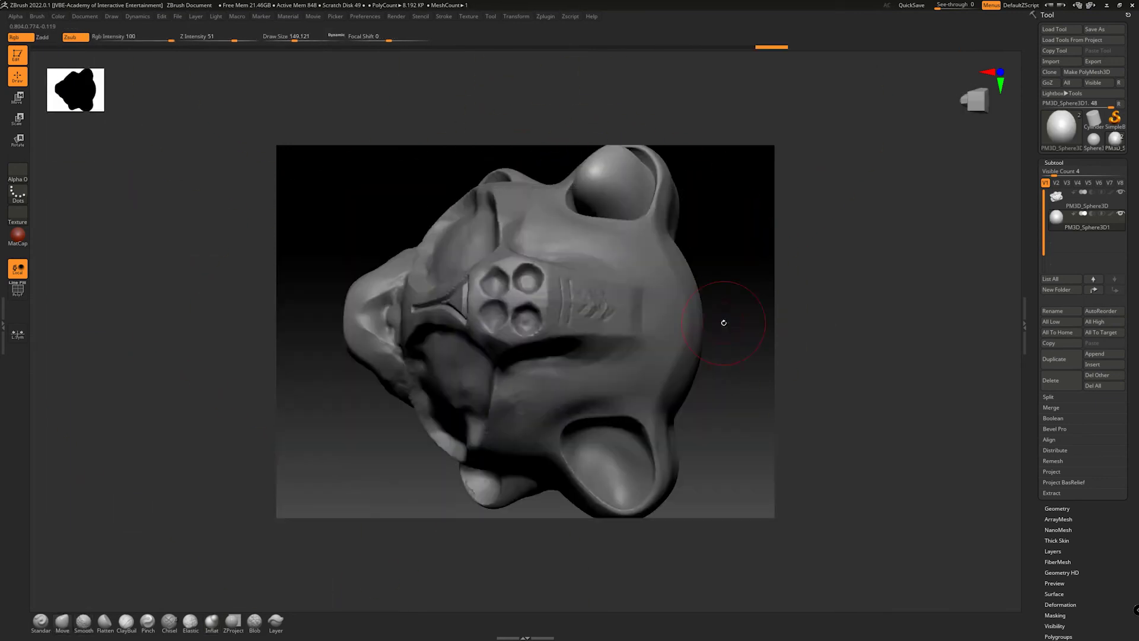
{"action": "left_click_drag", "start_coordinate": [722, 323], "coordinate": [776, 220]}
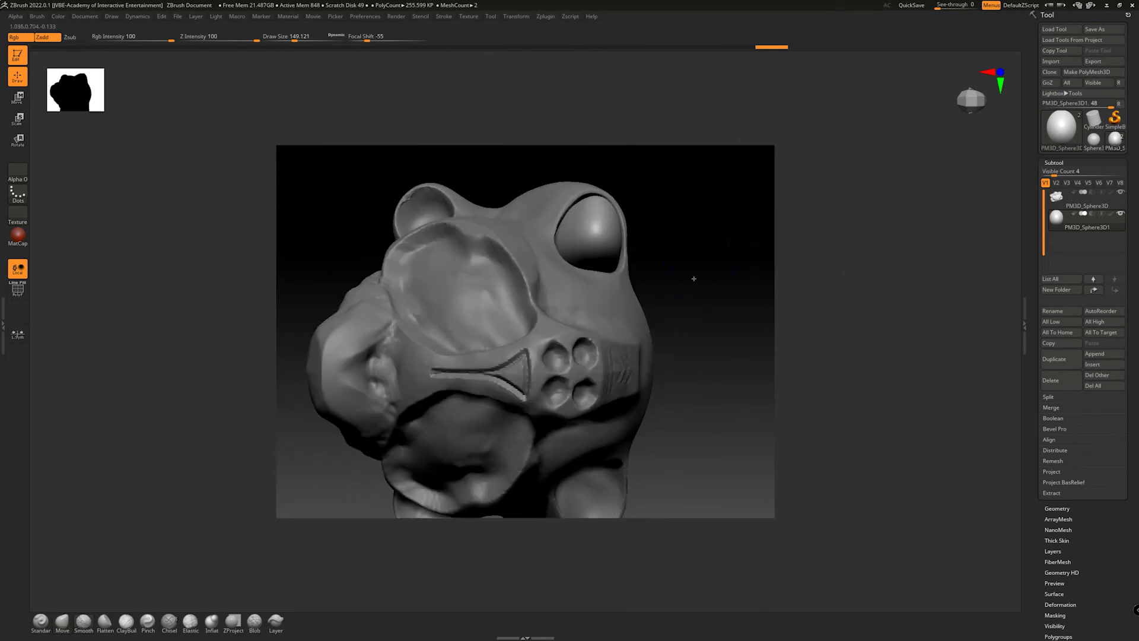
{"action": "left_click_drag", "start_coordinate": [692, 277], "coordinate": [703, 124]}
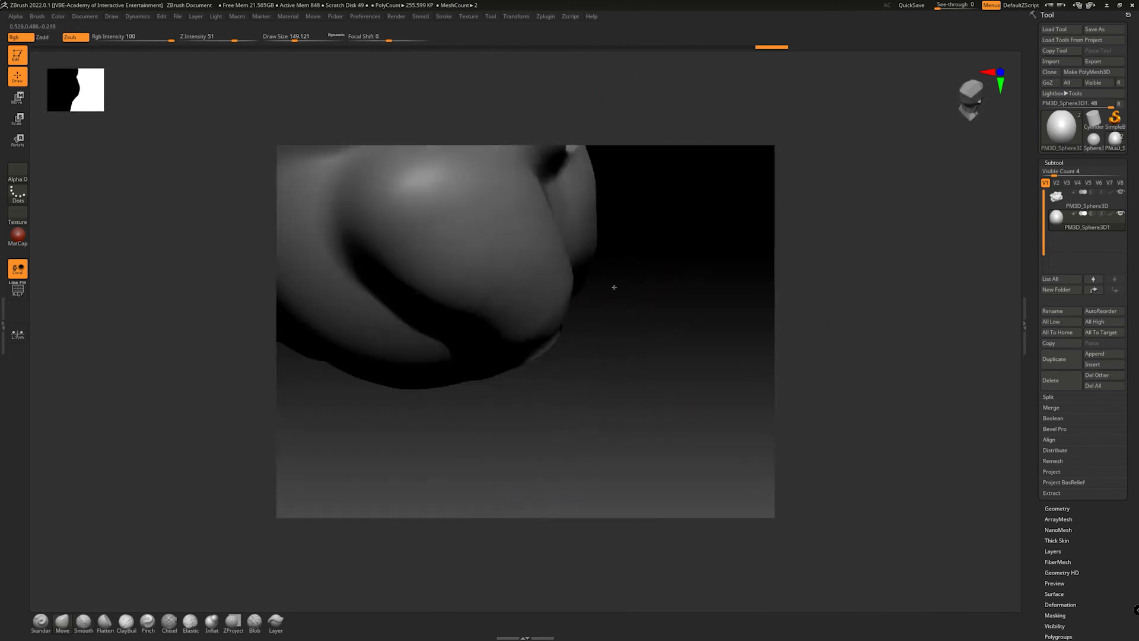
{"action": "left_click_drag", "start_coordinate": [613, 287], "coordinate": [723, 291]}
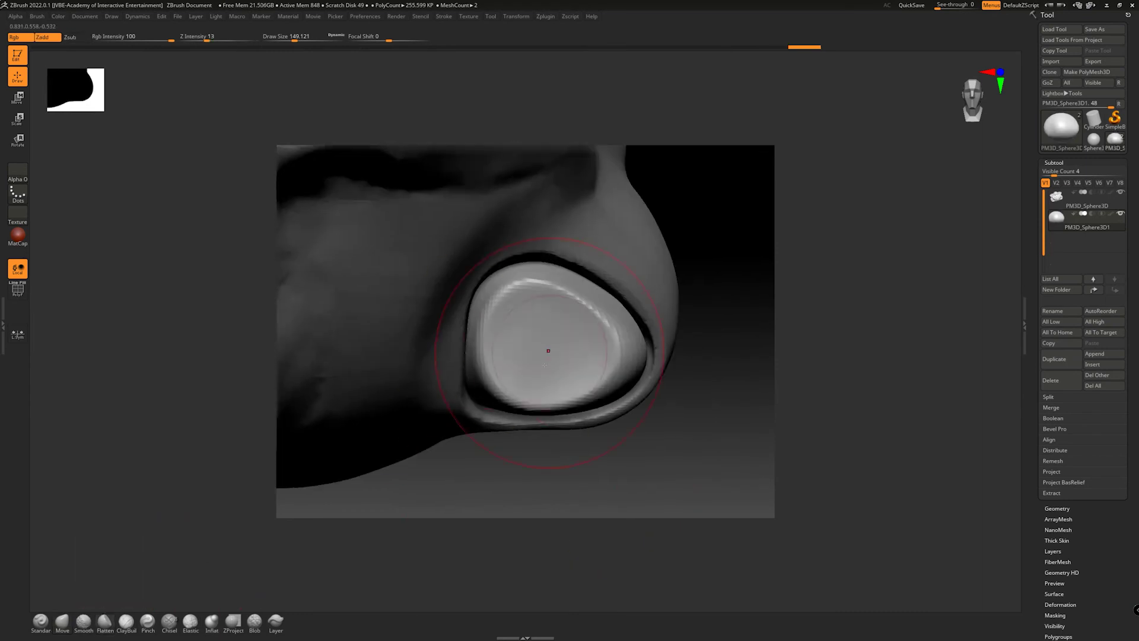
{"action": "left_click_drag", "start_coordinate": [547, 349], "coordinate": [661, 465]}
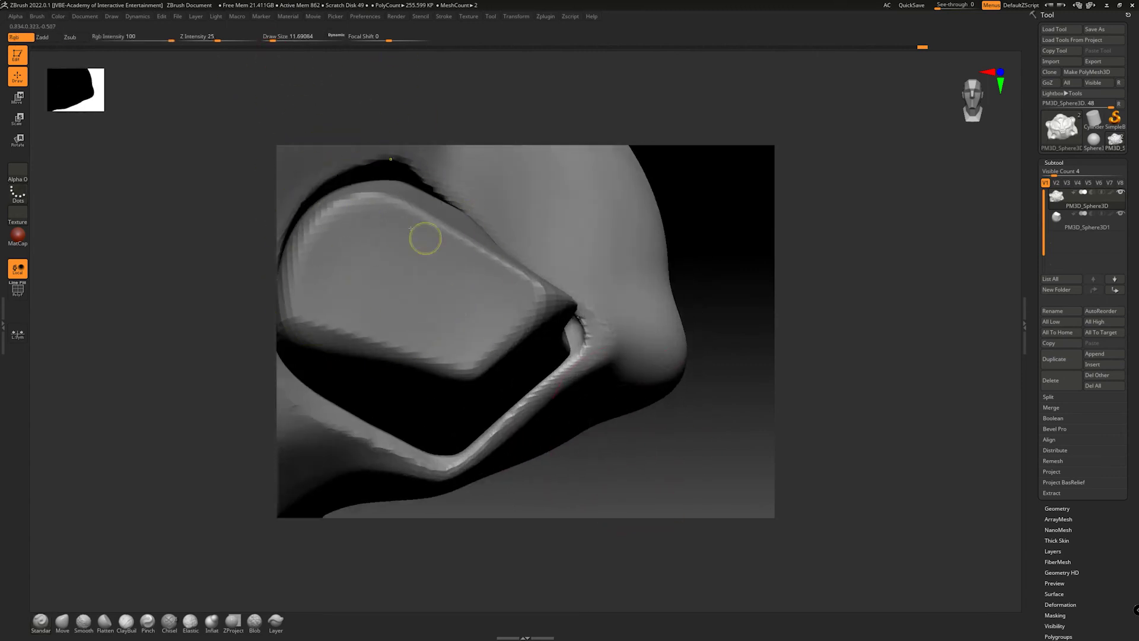
{"action": "left_click", "coordinate": [421, 280], "text": "alt"}
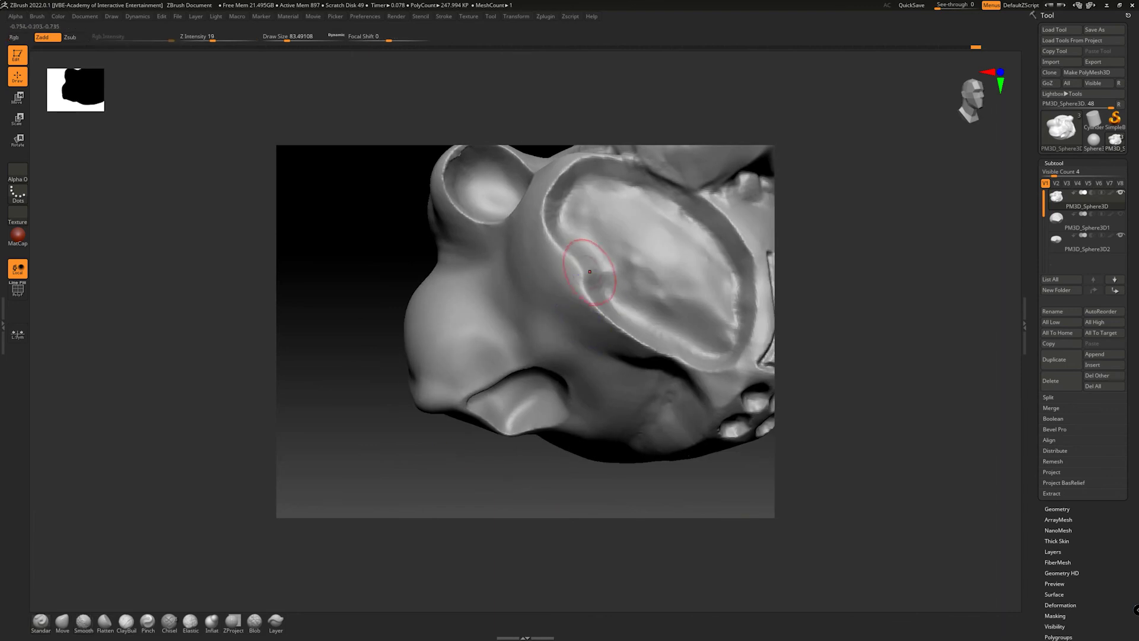
Step: Reshape the rim of the head's lower side hollow with the Move and Flatten brushes at draw size about 83
{"action": "left_click_drag", "start_coordinate": [602, 310], "coordinate": [669, 356]}
{"action": "mouse_move", "coordinate": [443, 450]}
{"action": "left_mouse_down"}
{"action": "mouse_move", "coordinate": [445, 404]}
{"action": "mouse_move", "coordinate": [474, 451]}
{"action": "left_mouse_up"}
{"action": "key", "text": "ctrl+z"}
{"action": "left_click_drag", "start_coordinate": [427, 494], "coordinate": [427, 416], "text": "alt"}
{"action": "key", "text": "ctrl+shift+z"}
{"action": "key", "text": "ctrl+shift+z"}
{"action": "key", "text": "ctrl+shift+z"}
{"action": "key", "text": "ctrl+shift+z"}
{"action": "key", "text": "ctrl+shift+z"}
{"action": "key", "text": "ctrl+shift+z"}
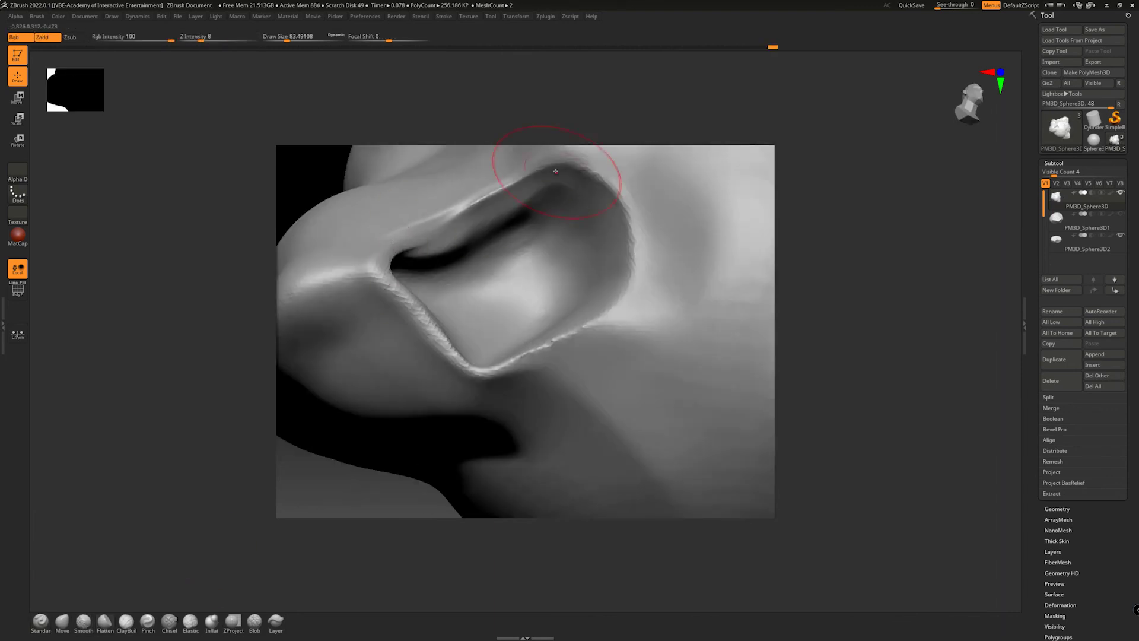
{"action": "left_click_drag", "start_coordinate": [375, 447], "coordinate": [428, 378]}
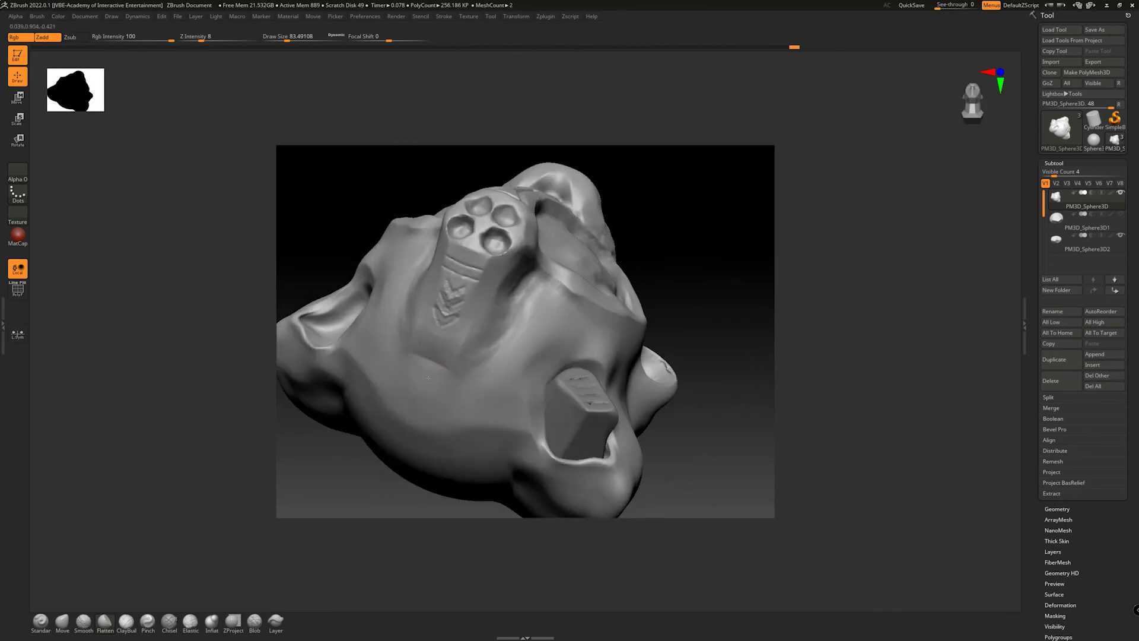
Step: Build up long raised strips on the back of the head behind the top bump at draw size about 83
{"action": "key", "text": "ctrl+shift+z"}
{"action": "key", "text": "ctrl+shift+z"}
{"action": "key", "text": "ctrl+shift+z"}
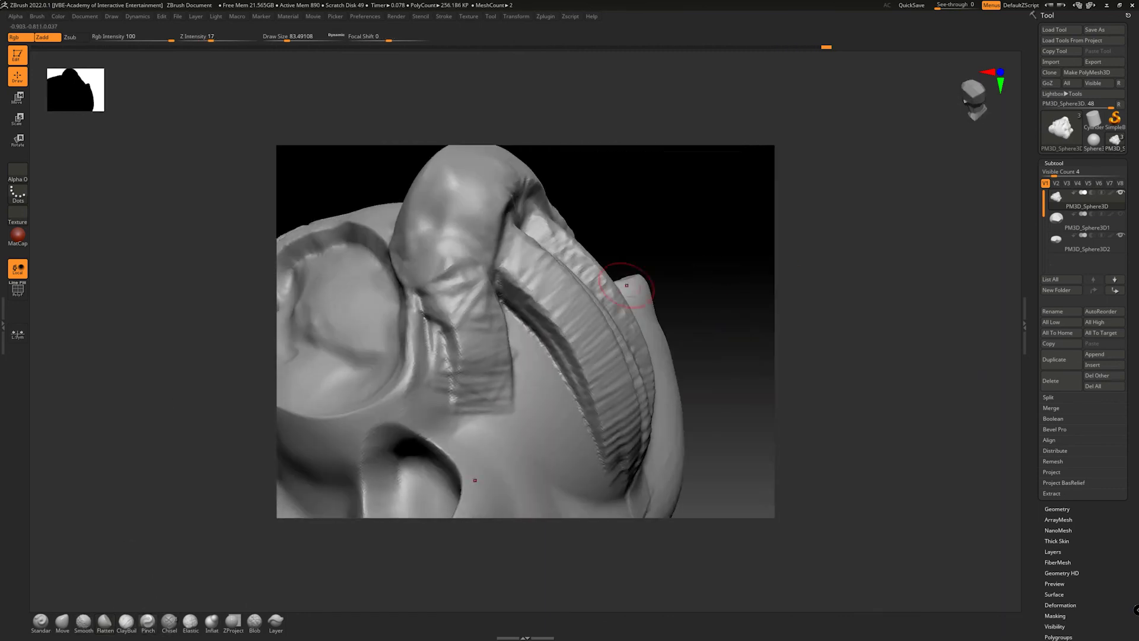
Step: Smooth the rough raised strips on the back of the head into long rounded ridges
{"action": "key", "text": "ctrl+shift+z"}
{"action": "key", "text": "ctrl+shift+z"}
{"action": "key", "text": "ctrl+shift+z"}
{"action": "key", "text": "ctrl+shift+z"}
{"action": "key", "text": "ctrl+shift+z"}
{"action": "key", "text": "ctrl+shift+z"}
{"action": "key", "text": "ctrl+shift+z"}
{"action": "key", "text": "ctrl+shift+z"}
{"action": "key", "text": "ctrl+shift+z"}
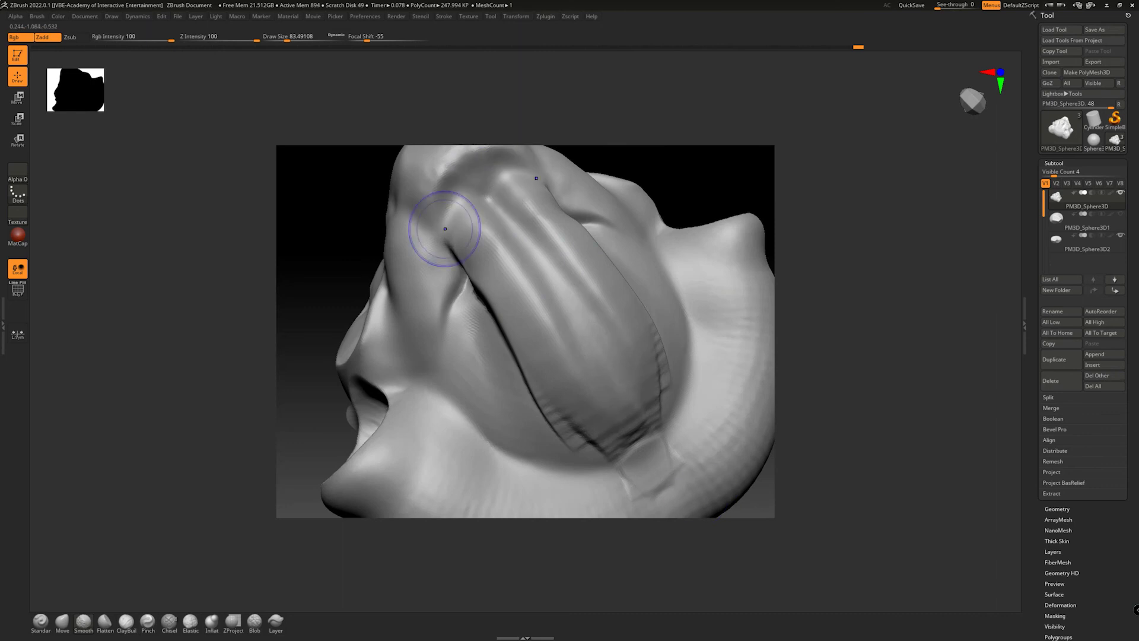
Step: Carve a long groove down the middle of the back ridge with the Chisel's BrushTip 5, and smooth it
{"action": "left_click", "coordinate": [169, 621]}
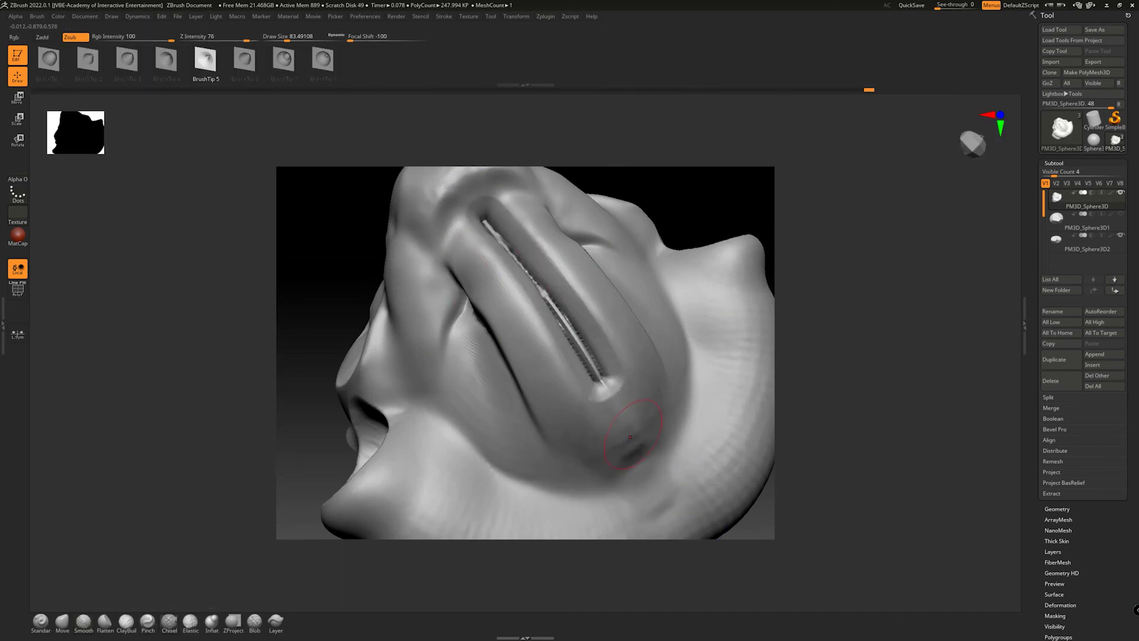
{"action": "key", "text": "ctrl+shift+z"}
{"action": "key", "text": "ctrl+shift+z"}
{"action": "key", "text": "ctrl+shift+z"}
{"action": "key", "text": "ctrl+shift+z"}
{"action": "key", "text": "ctrl+shift+z"}
{"action": "key", "text": "ctrl+shift+z"}
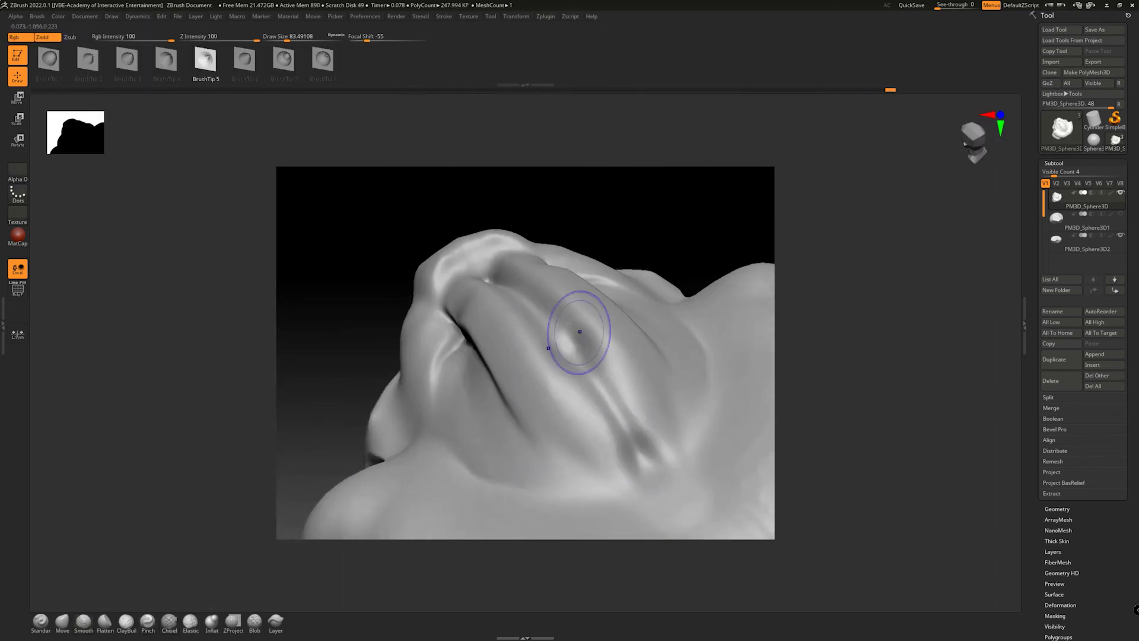
Step: Flatten the back ridge and define its edges more sharply at draw size about 83 and Z Intensity 17
{"action": "key", "text": "ctrl+shift+z"}
{"action": "key", "text": "ctrl+shift+z"}
{"action": "key", "text": "ctrl+shift+z"}
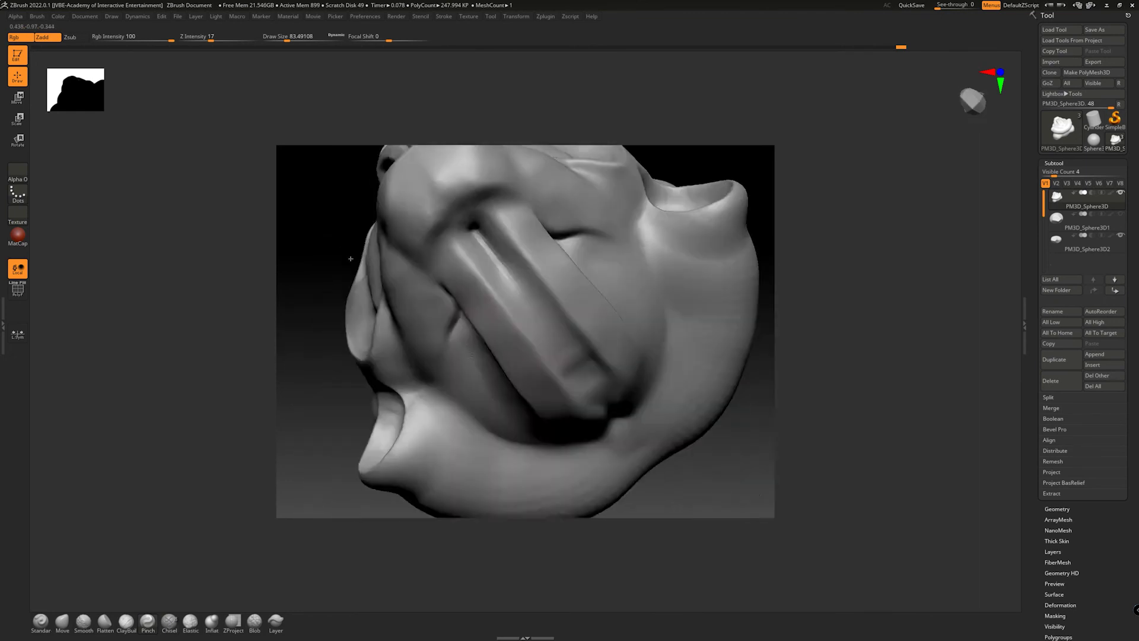
Step: Carve thin grooves along the back ridges with the Chisel's BrushTip 1 at draw size about 9.4, undoing the unwanted strokes
{"action": "left_click", "coordinate": [169, 621]}
{"action": "left_click", "coordinate": [48, 61]}
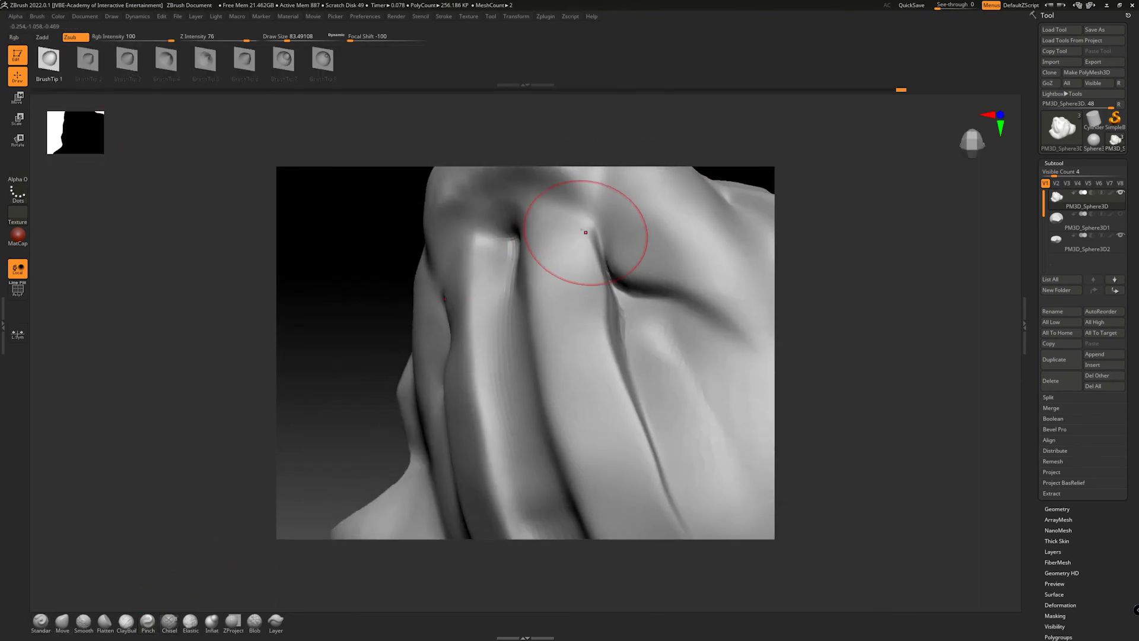
{"action": "right_click_drag", "start_coordinate": [588, 232], "coordinate": [499, 209]}
{"action": "left_click_drag", "start_coordinate": [284, 37], "coordinate": [272, 36]}
{"action": "left_click_drag", "start_coordinate": [520, 178], "coordinate": [534, 315]}
{"action": "key", "text": "ctrl+z"}
{"action": "right_click_drag", "start_coordinate": [534, 319], "coordinate": [526, 183]}
{"action": "left_click_drag", "start_coordinate": [517, 185], "coordinate": [613, 440]}
{"action": "right_click_drag", "start_coordinate": [613, 440], "coordinate": [308, 219], "text": "ctrl"}
{"action": "left_click_drag", "start_coordinate": [308, 220], "coordinate": [312, 208]}
{"action": "key", "text": "ctrl+z"}
{"action": "key", "text": "ctrl+z"}
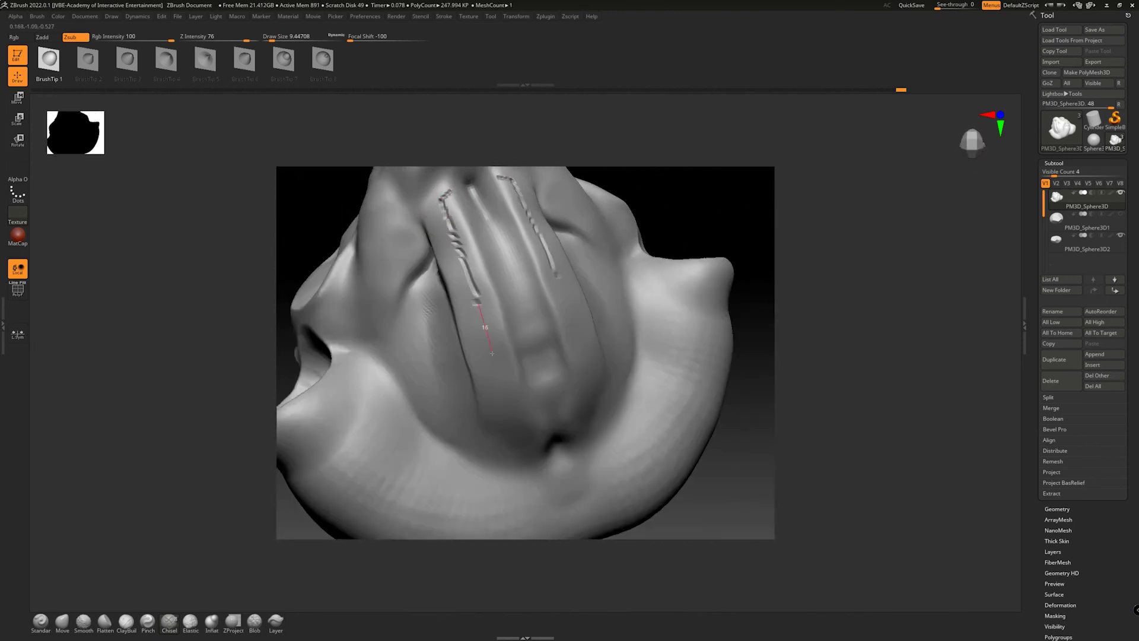
{"action": "key", "text": "ctrl+z"}
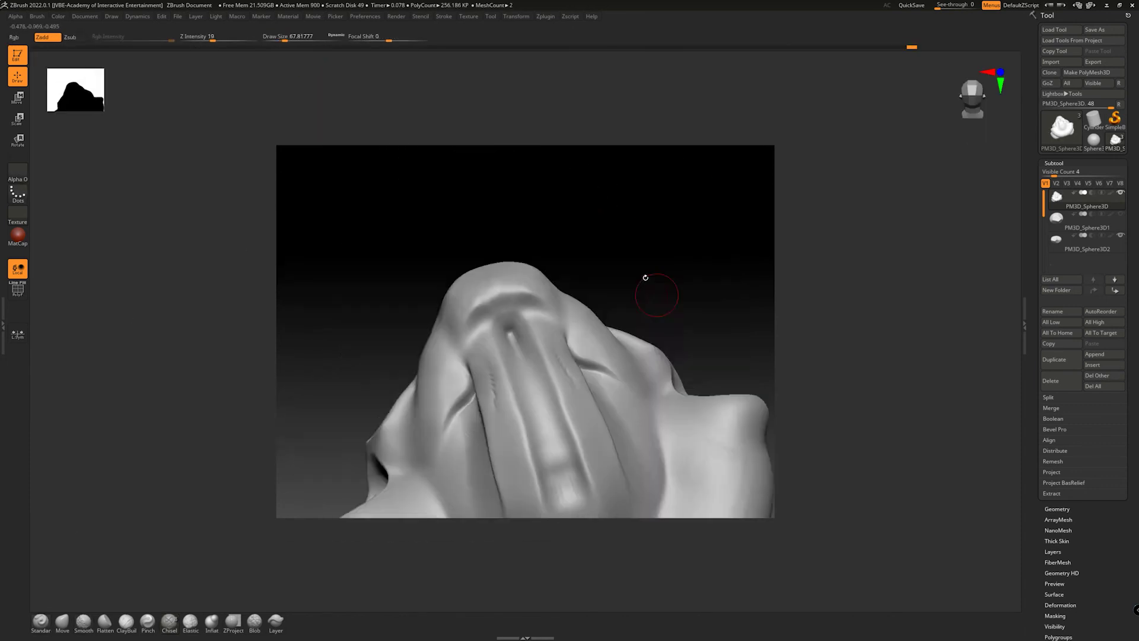
Step: Load the Polish brush in place of ZProject for work on the head, and switch to the Flatten brush
{"action": "left_click", "coordinate": [169, 622]}
{"action": "left_click_drag", "start_coordinate": [543, 346], "coordinate": [533, 354]}
{"action": "left_click", "coordinate": [100, 621]}
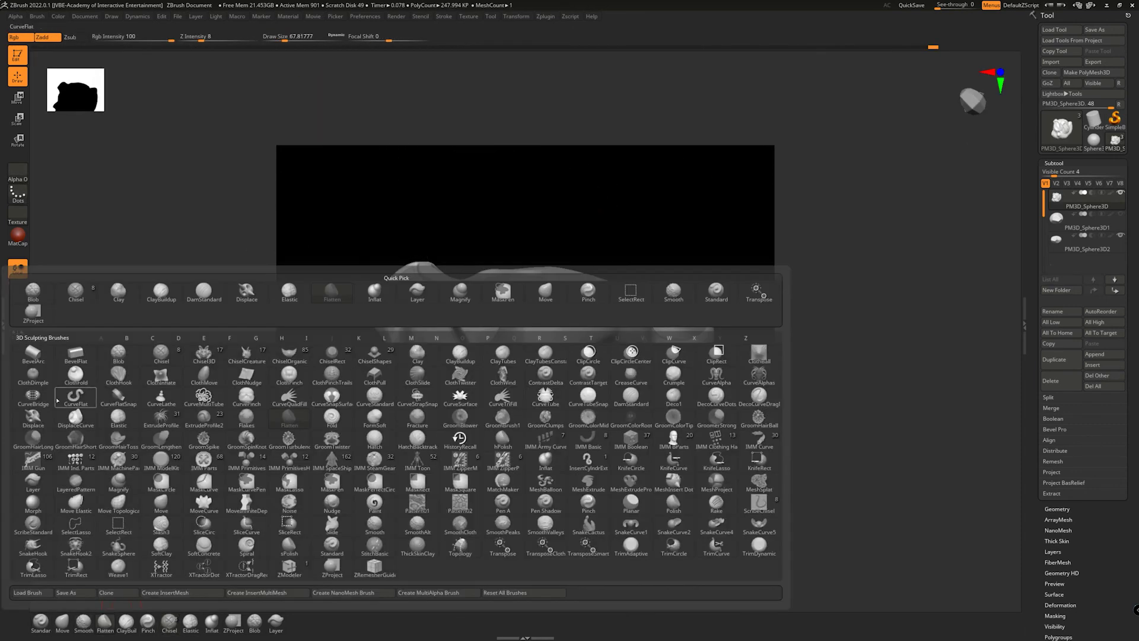
{"action": "left_click", "coordinate": [233, 622]}
{"action": "key", "text": "p"}
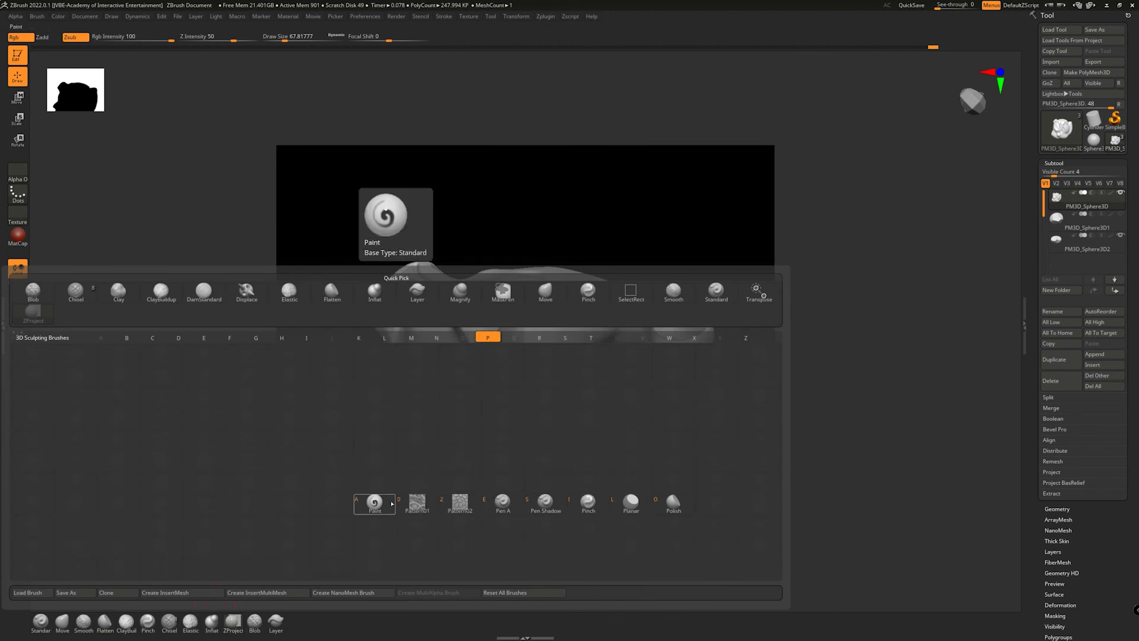
{"action": "left_click", "coordinate": [662, 501]}
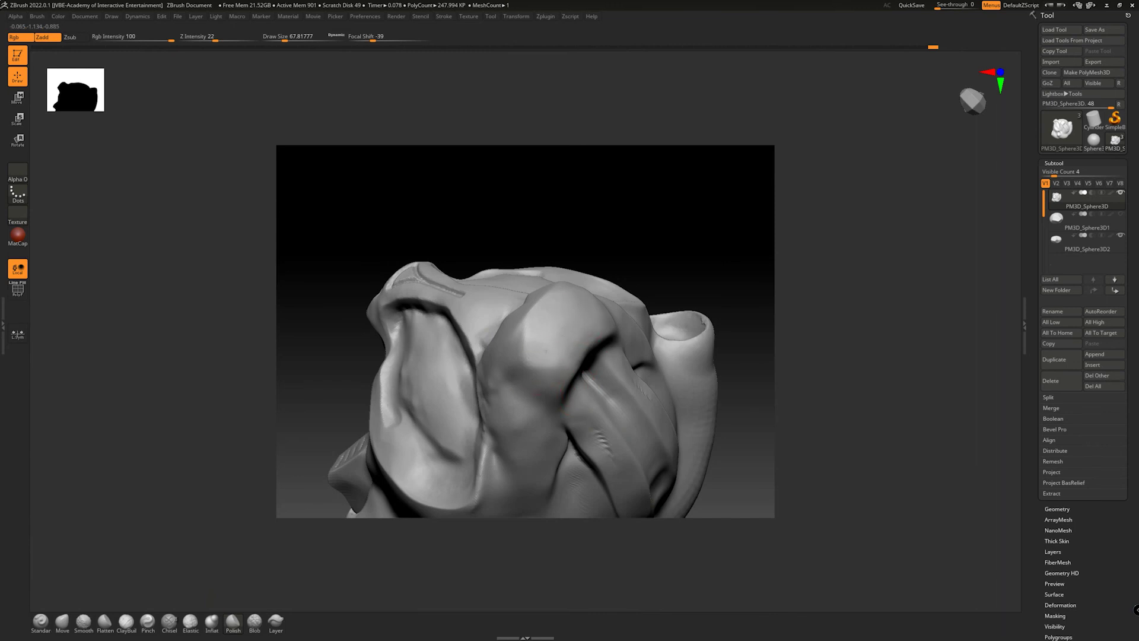
{"action": "mouse_move", "coordinate": [592, 168]}
{"action": "left_mouse_down"}
{"action": "mouse_move", "coordinate": [598, 155]}
{"action": "mouse_move", "coordinate": [661, 272]}
{"action": "mouse_move", "coordinate": [660, 312]}
{"action": "left_mouse_up"}
{"action": "left_click", "coordinate": [104, 622]}
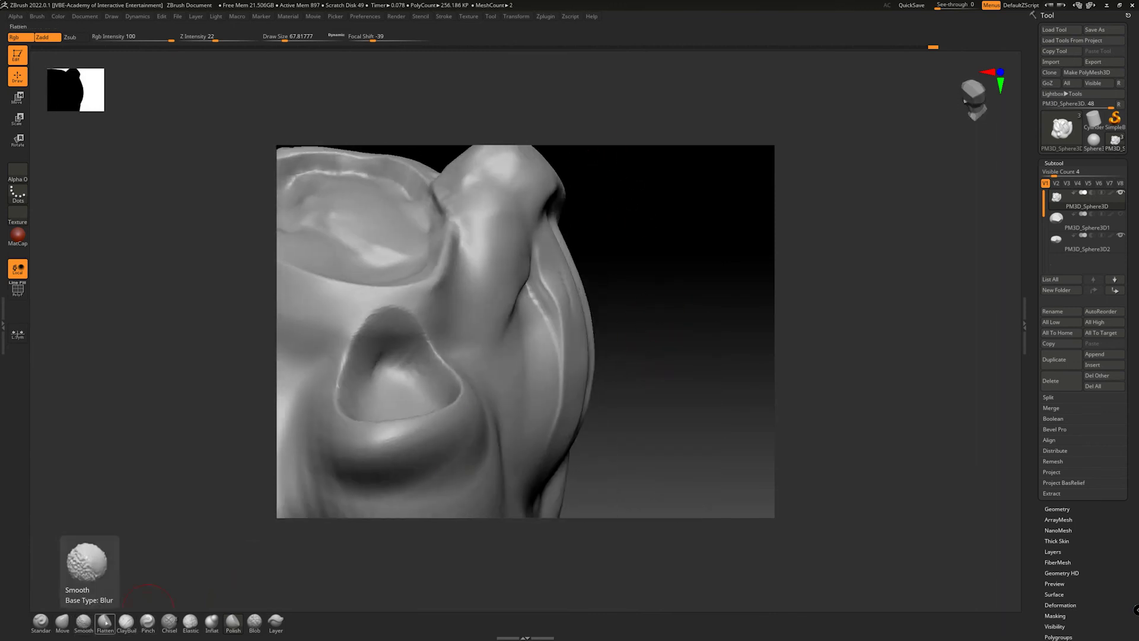
Step: Flatten and smooth the surface around the hollow ear-like cup on the side of the head at draw size about 68 and Z Intensity 22
{"action": "left_click_drag", "start_coordinate": [657, 364], "coordinate": [825, 398], "text": "alt"}
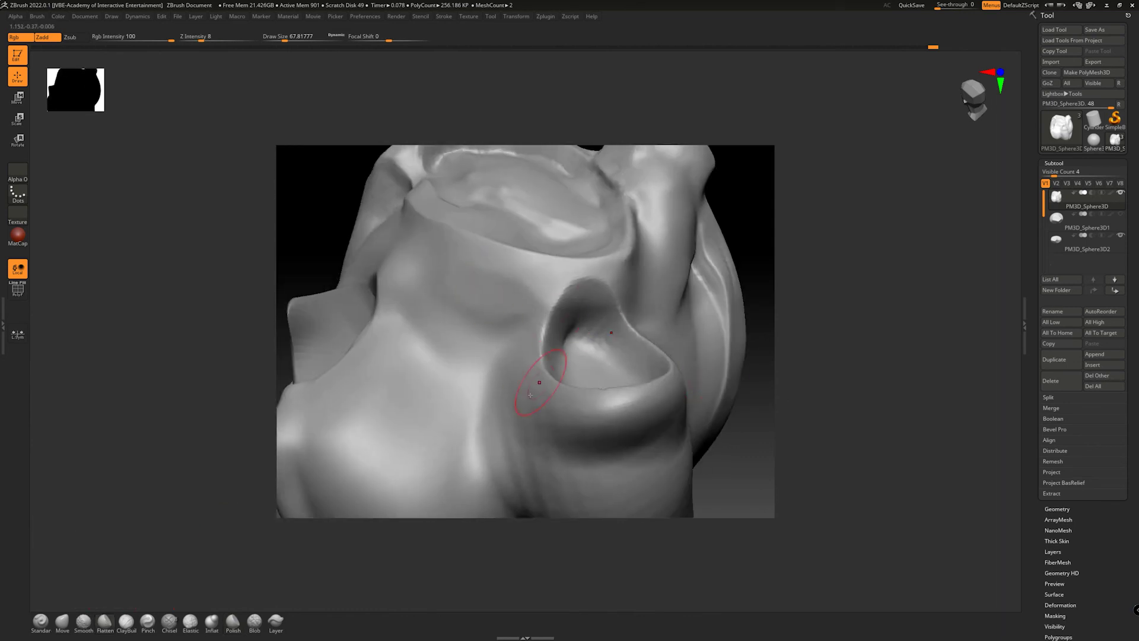
{"action": "key", "text": "ctrl+z"}
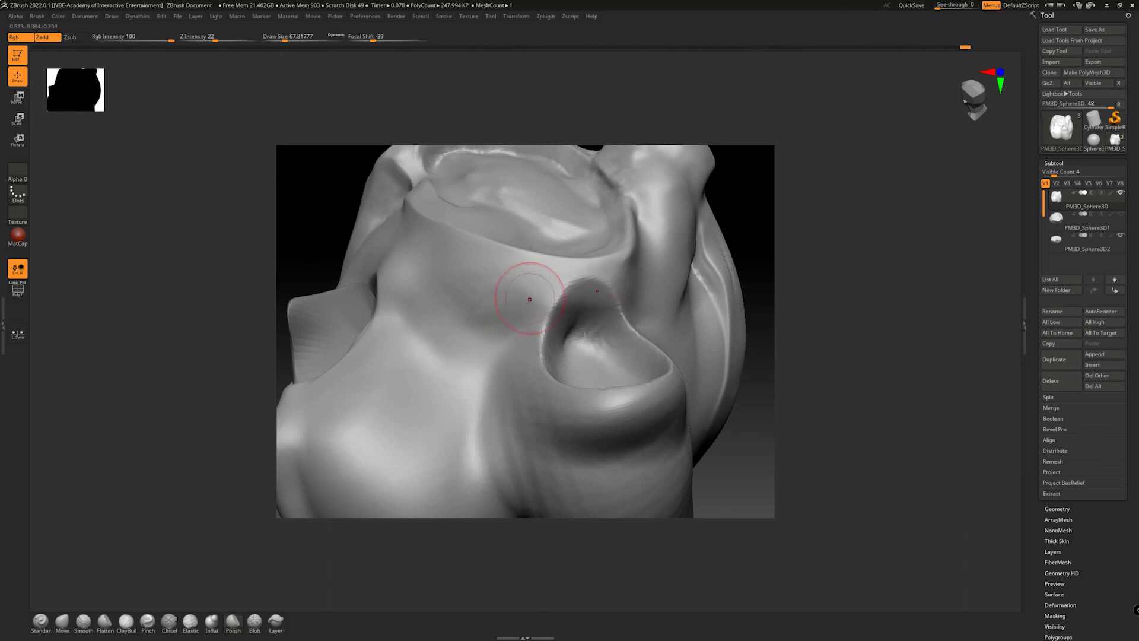
{"action": "left_click_drag", "start_coordinate": [741, 393], "coordinate": [747, 407]}
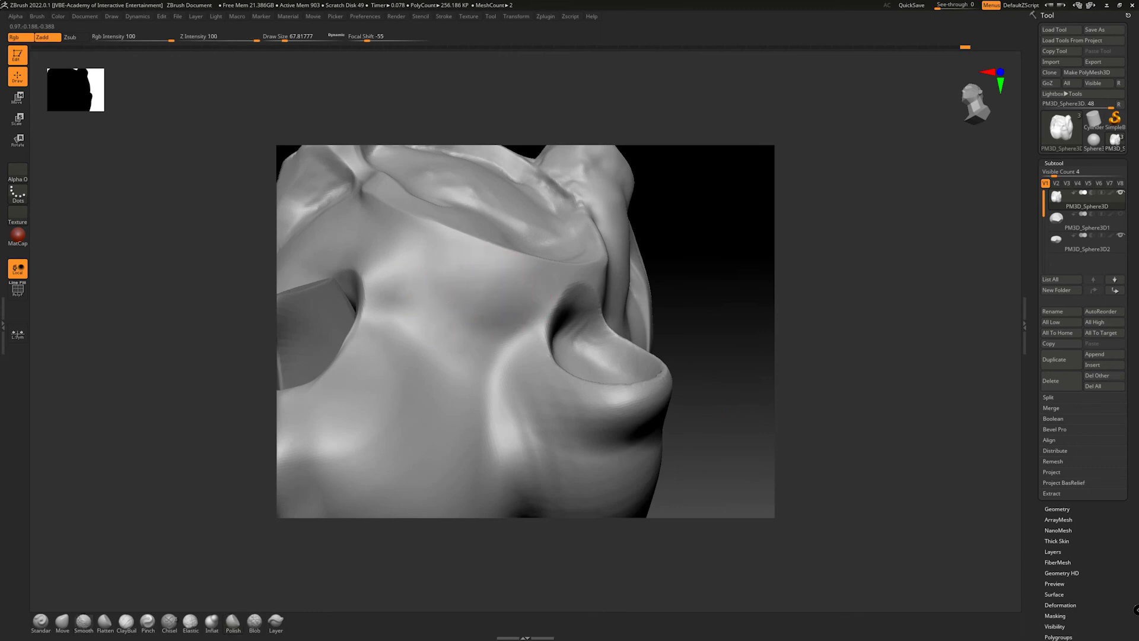
{"action": "left_click_drag", "start_coordinate": [657, 298], "coordinate": [741, 282]}
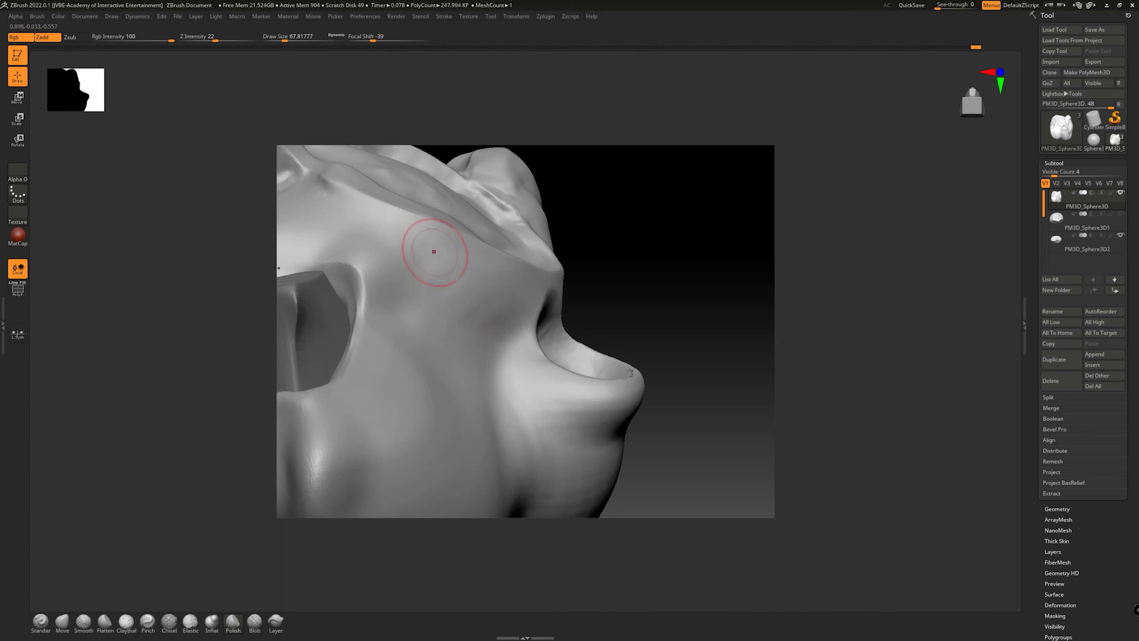
{"action": "mouse_move", "coordinate": [631, 305]}
{"action": "left_mouse_down"}
{"action": "mouse_move", "coordinate": [628, 333]}
{"action": "mouse_move", "coordinate": [617, 329]}
{"action": "mouse_move", "coordinate": [626, 306]}
{"action": "mouse_move", "coordinate": [540, 299]}
{"action": "mouse_move", "coordinate": [674, 320]}
{"action": "mouse_move", "coordinate": [553, 296]}
{"action": "left_mouse_up"}
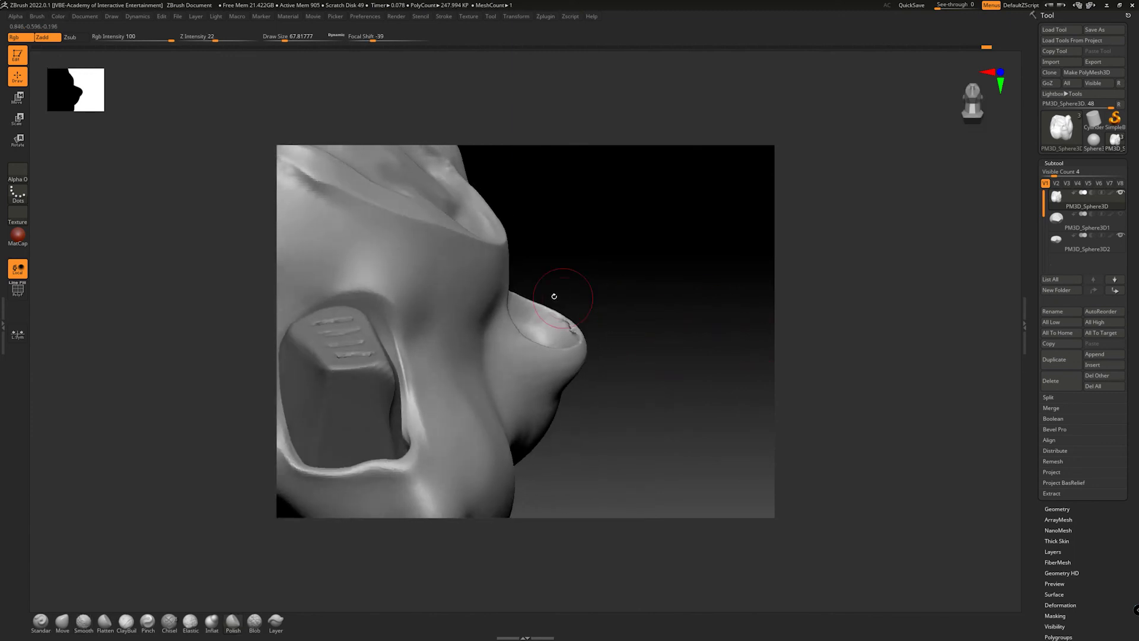
{"action": "mouse_move", "coordinate": [652, 292]}
{"action": "left_mouse_down"}
{"action": "mouse_move", "coordinate": [534, 334]}
{"action": "mouse_move", "coordinate": [570, 364]}
{"action": "mouse_move", "coordinate": [588, 334]}
{"action": "mouse_move", "coordinate": [547, 301]}
{"action": "mouse_move", "coordinate": [674, 333]}
{"action": "mouse_move", "coordinate": [465, 326]}
{"action": "mouse_move", "coordinate": [432, 305]}
{"action": "mouse_move", "coordinate": [775, 441]}
{"action": "left_mouse_up"}
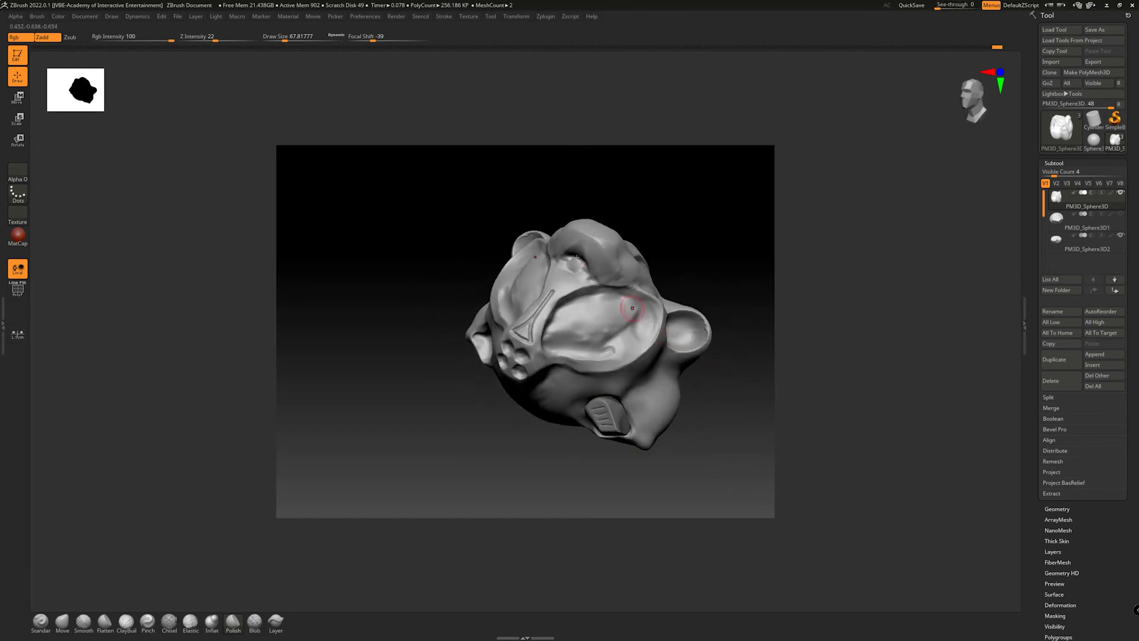
{"action": "left_click_drag", "start_coordinate": [674, 177], "coordinate": [646, 214], "text": "alt"}
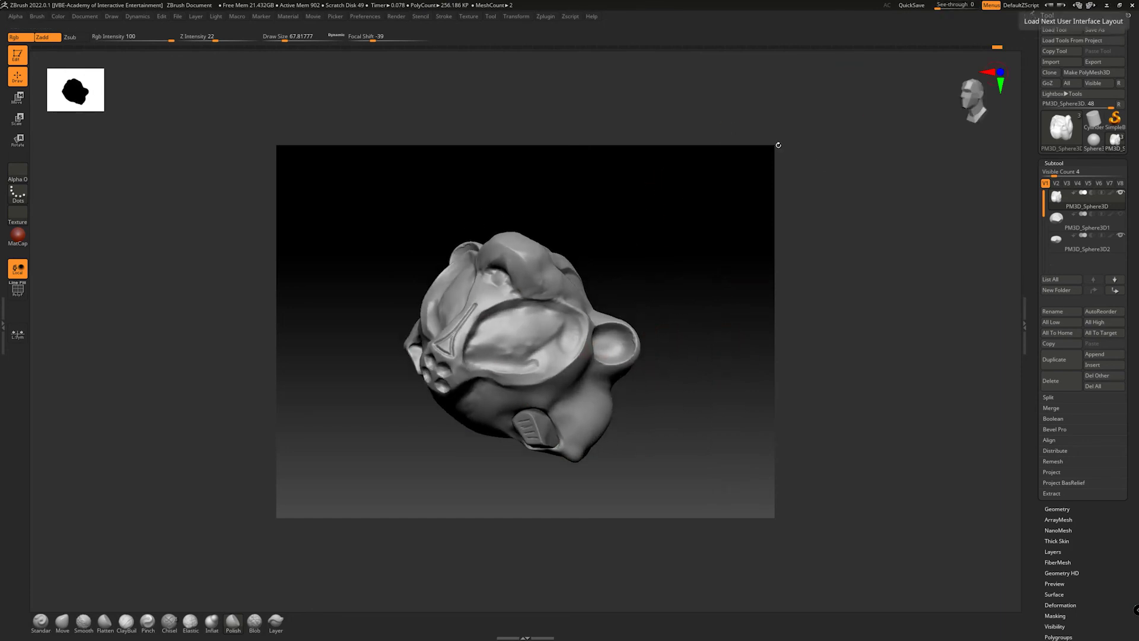